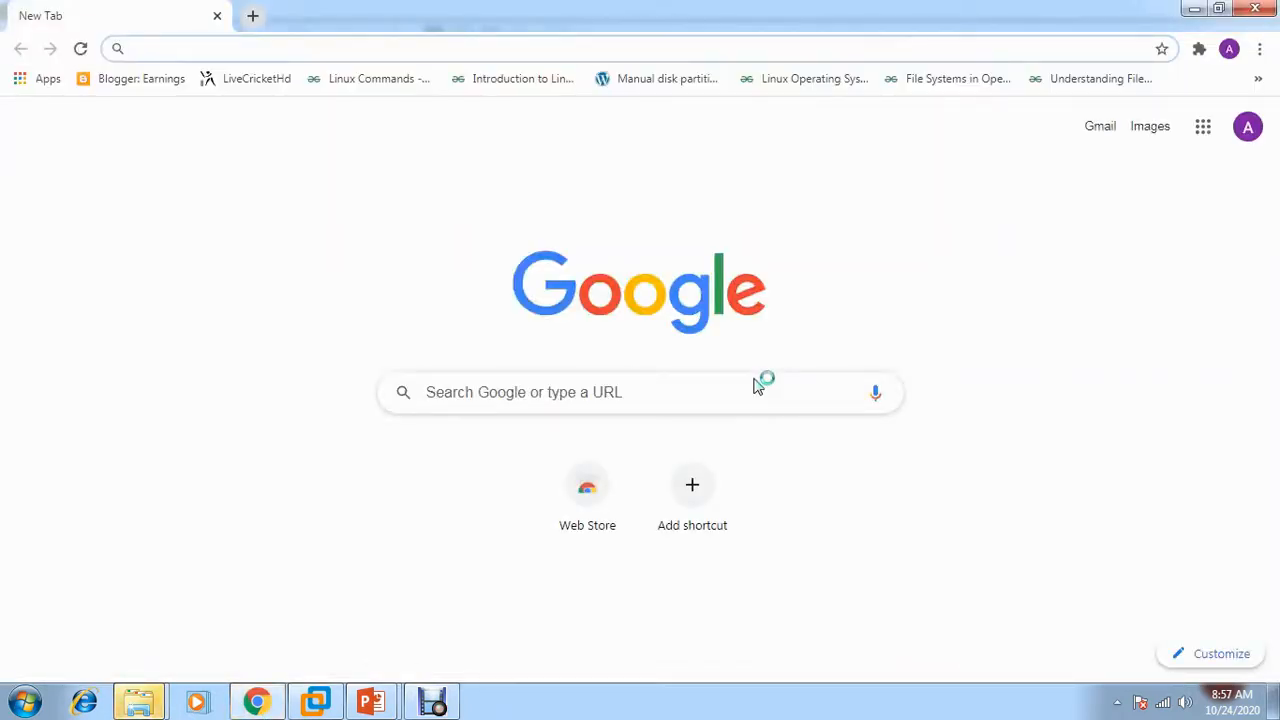
# Search Google for kubuntu 20.04 and open the Kubuntu 20.04 LTS release announcement
pyautogui.write('ku')
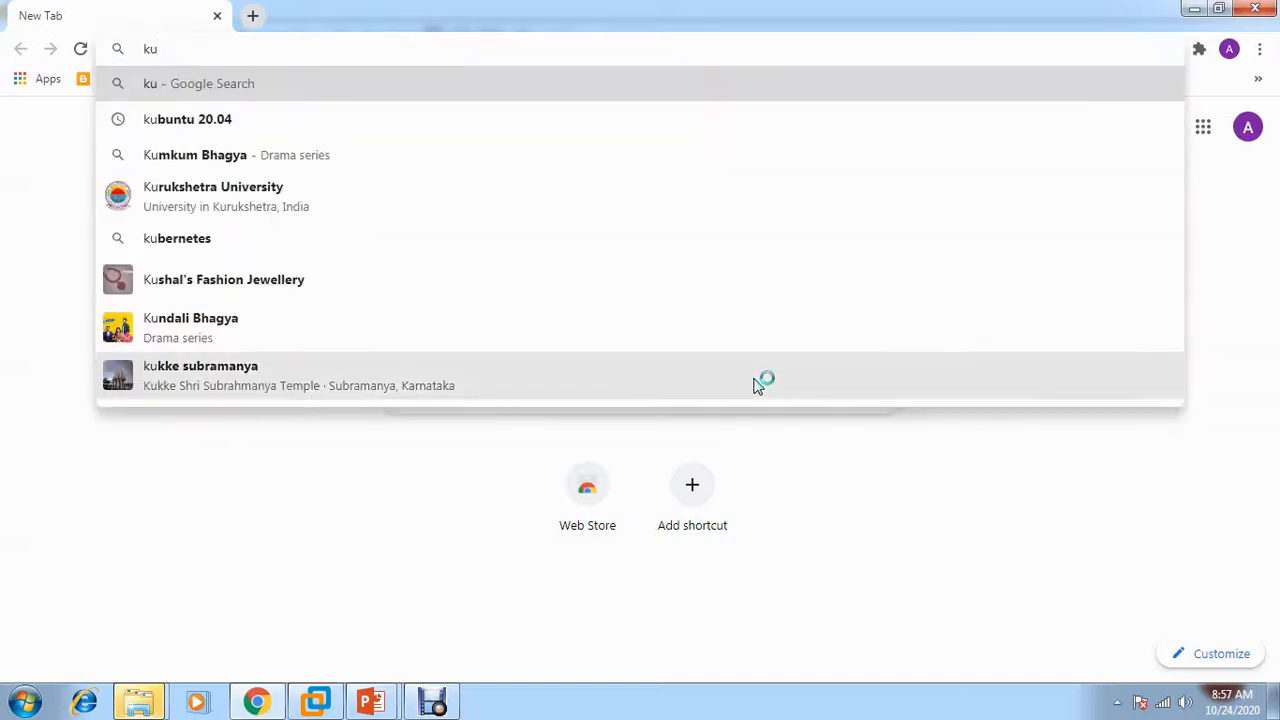
pyautogui.write('buntu')
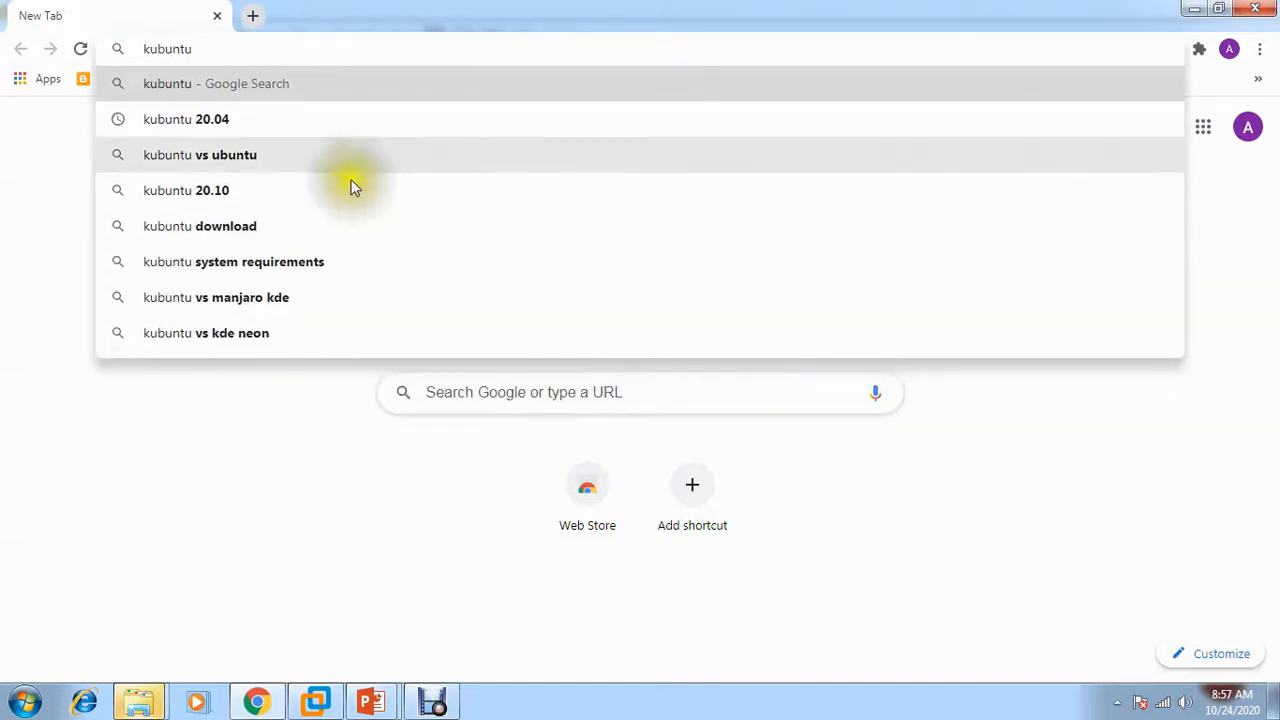
pyautogui.click(251, 122)
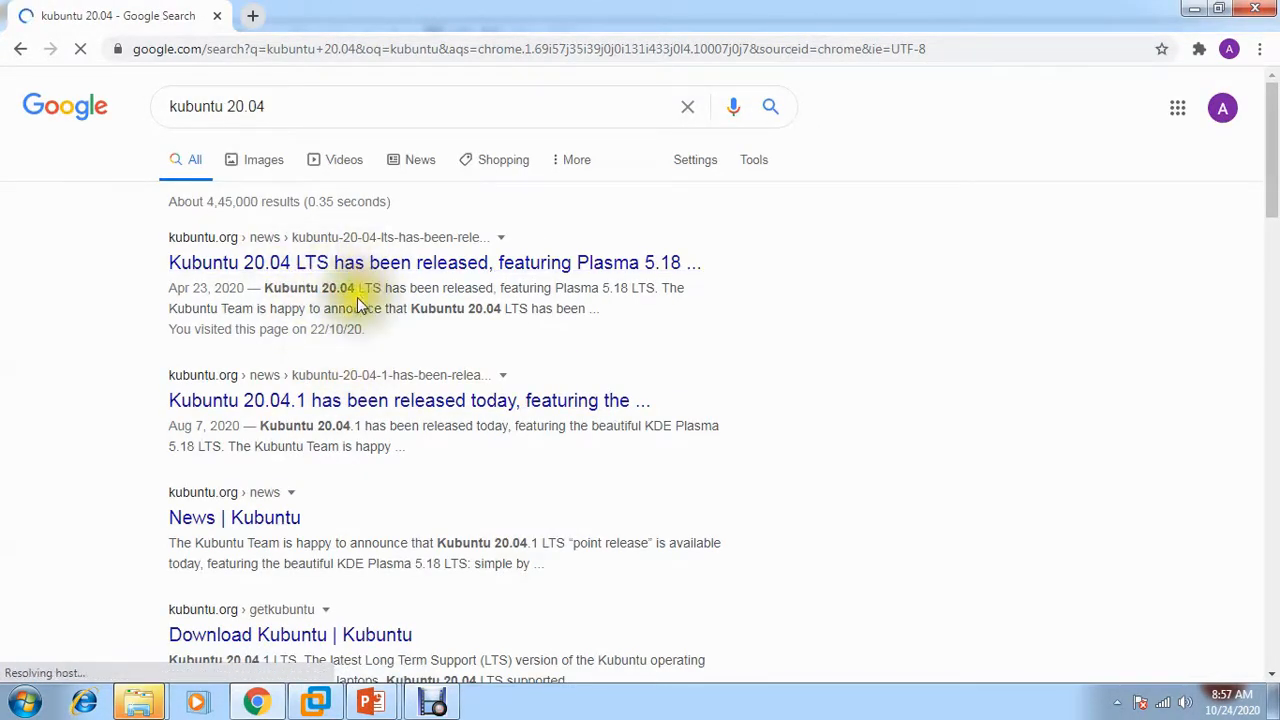
pyautogui.click(330, 265)
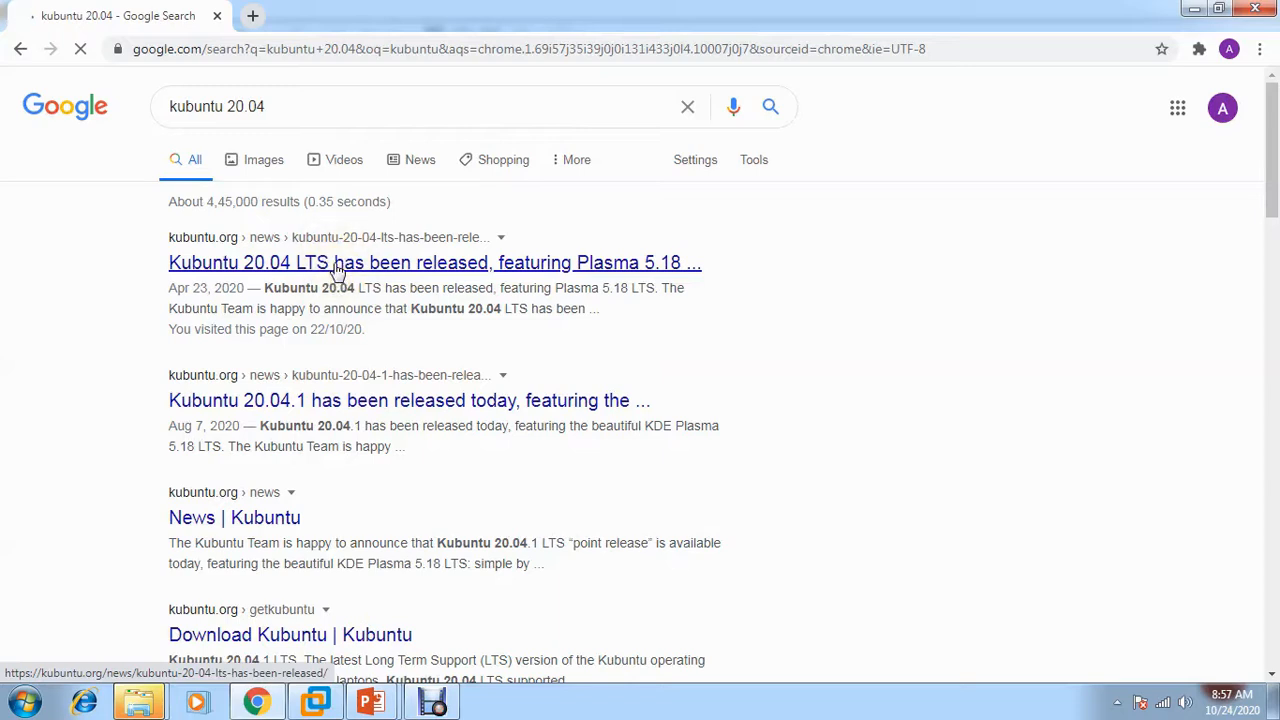
pyautogui.click(368, 263)
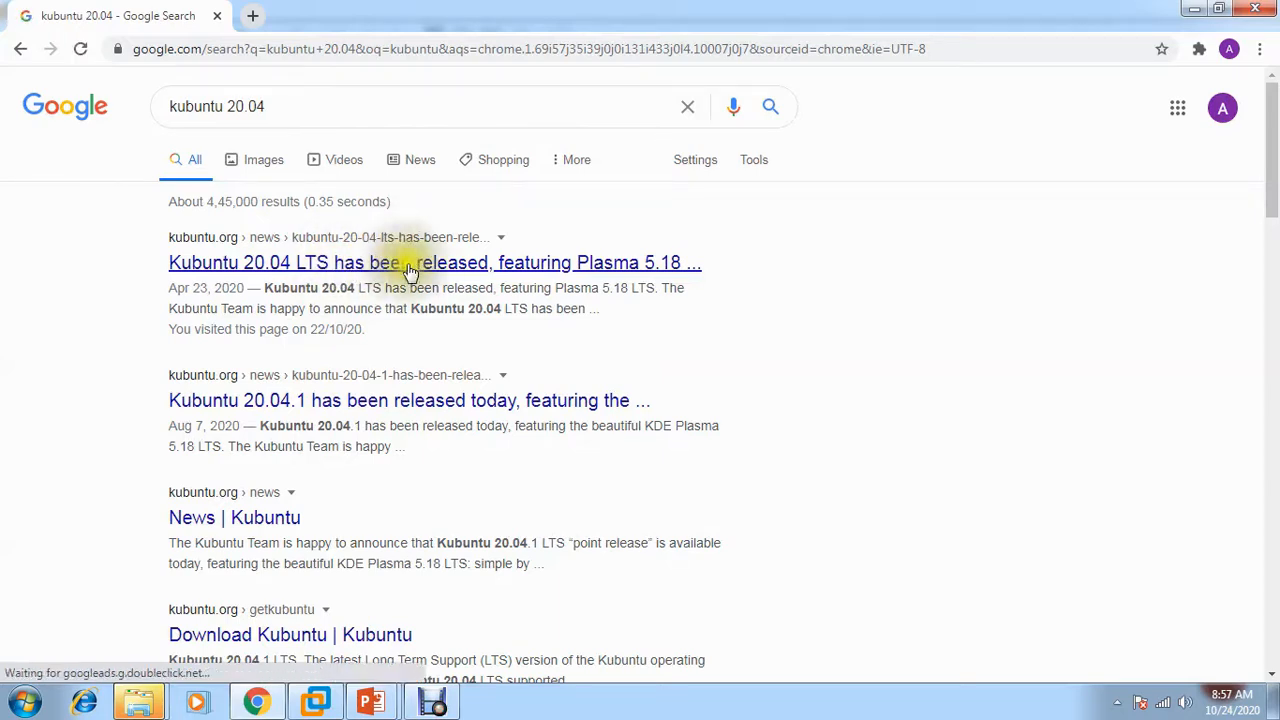
# Refine the search to 'kubuntu 20.04 download' and open the kubuntu.org/getkubuntu page
pyautogui.click(381, 109)
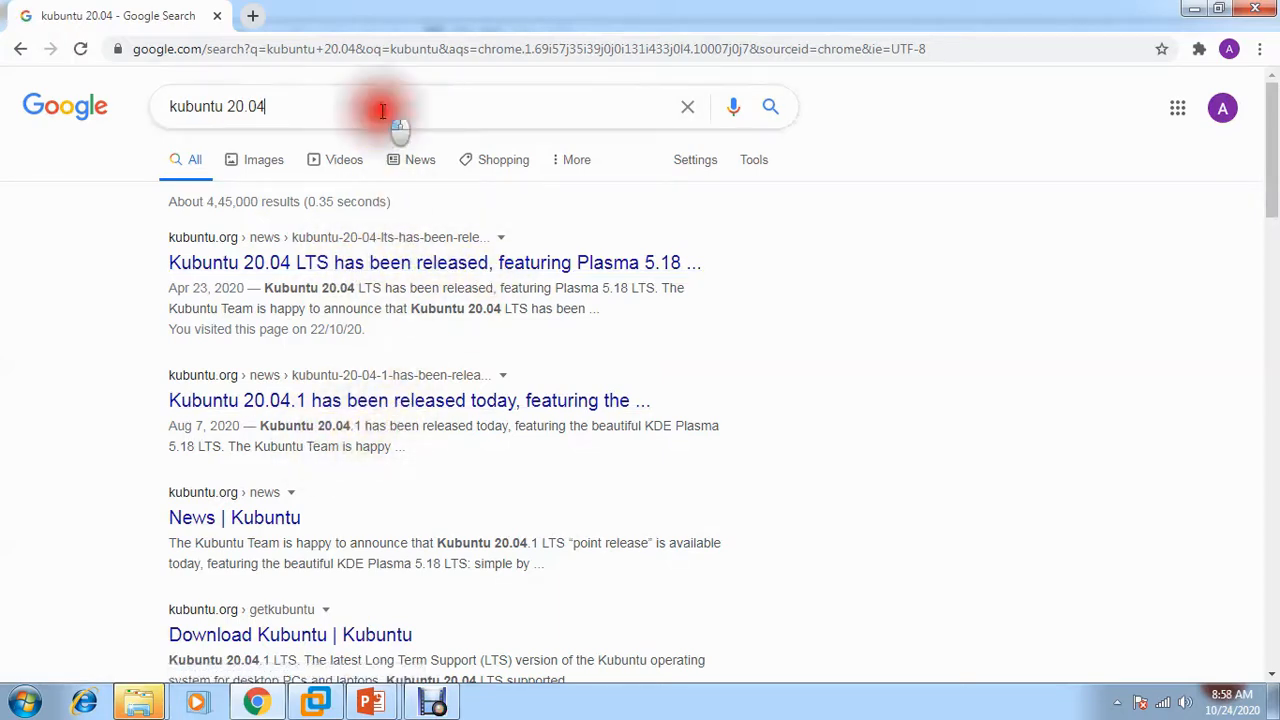
pyautogui.write('do')
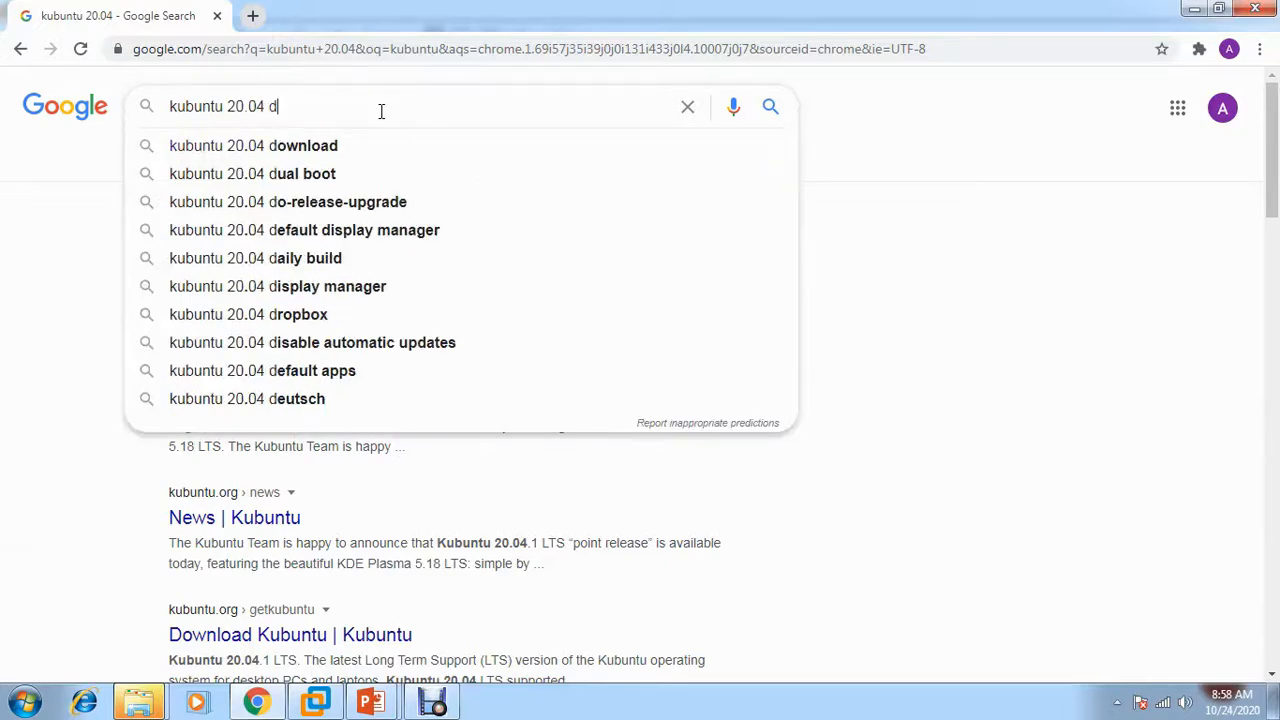
pyautogui.click(359, 135)
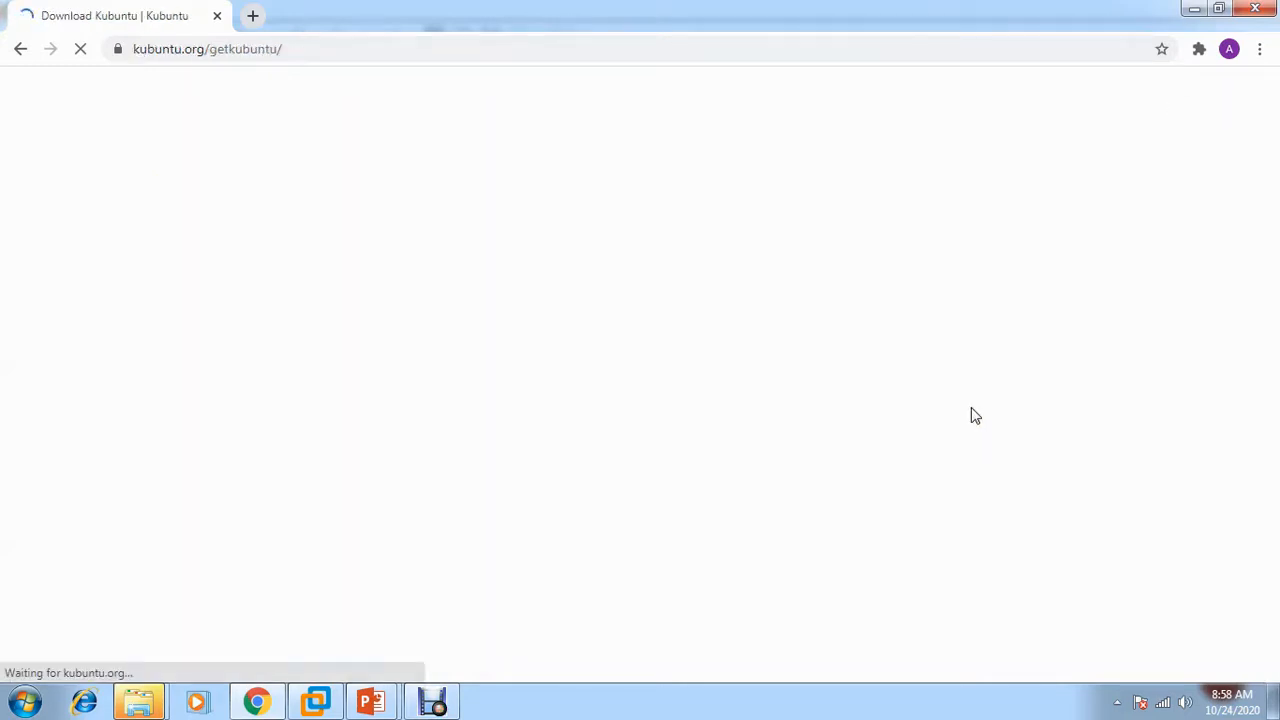
pyautogui.moveTo(1273, 223)
pyautogui.mouseDown()
pyautogui.moveTo(1275, 430)
pyautogui.moveTo(1271, 237)
pyautogui.mouseUp()
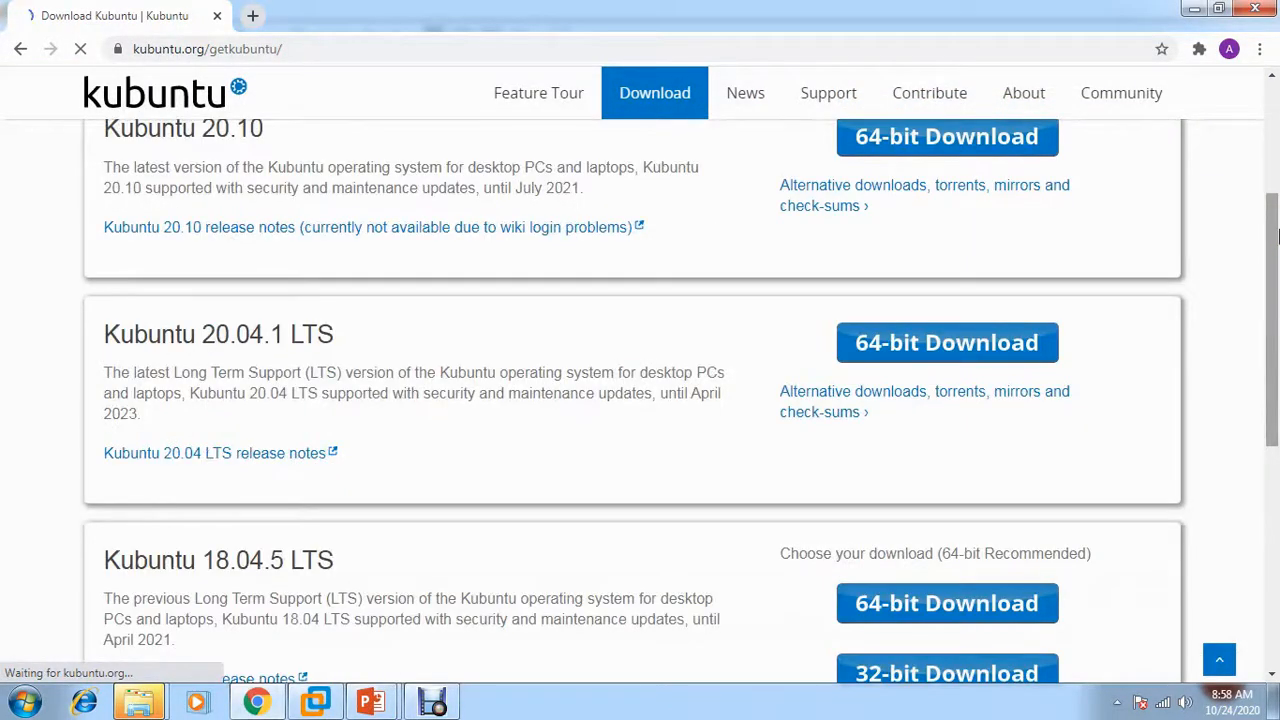
pyautogui.click(517, 265)
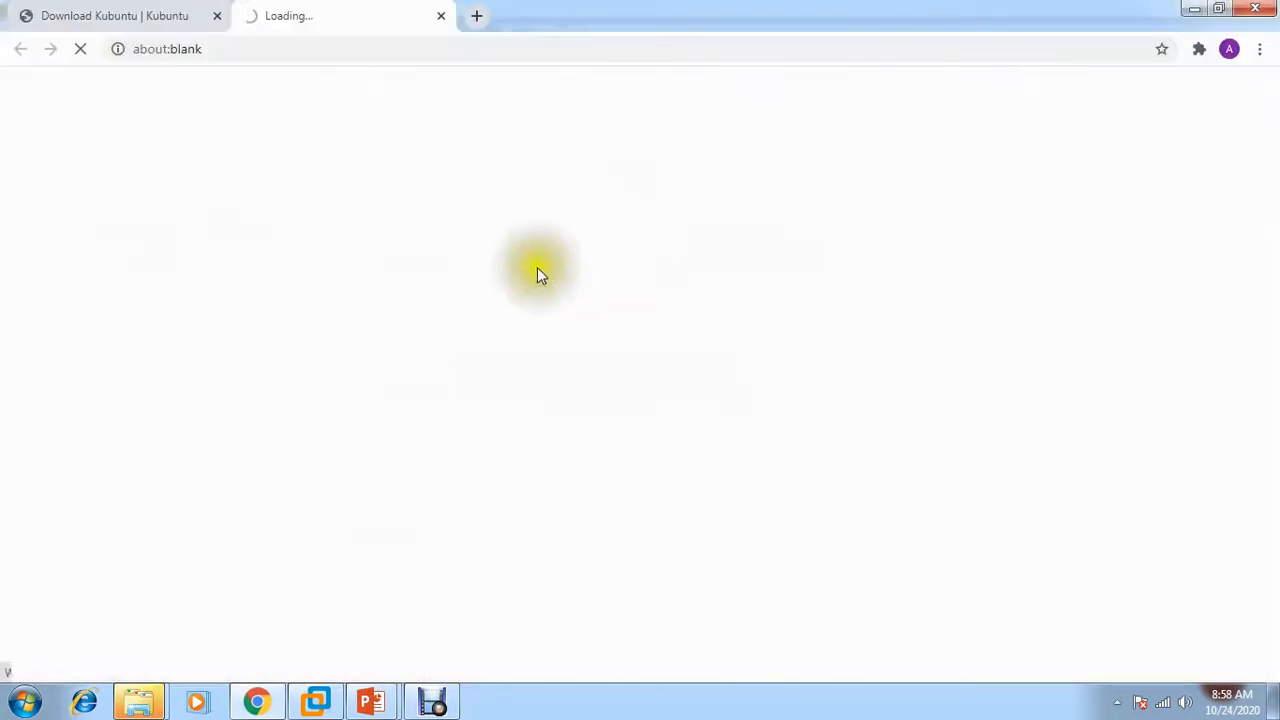
# Minimize Chrome, close the Computer window, and check the ESD-USB (J:) files, including the Kubuntu ISO
pyautogui.click(1194, 10)
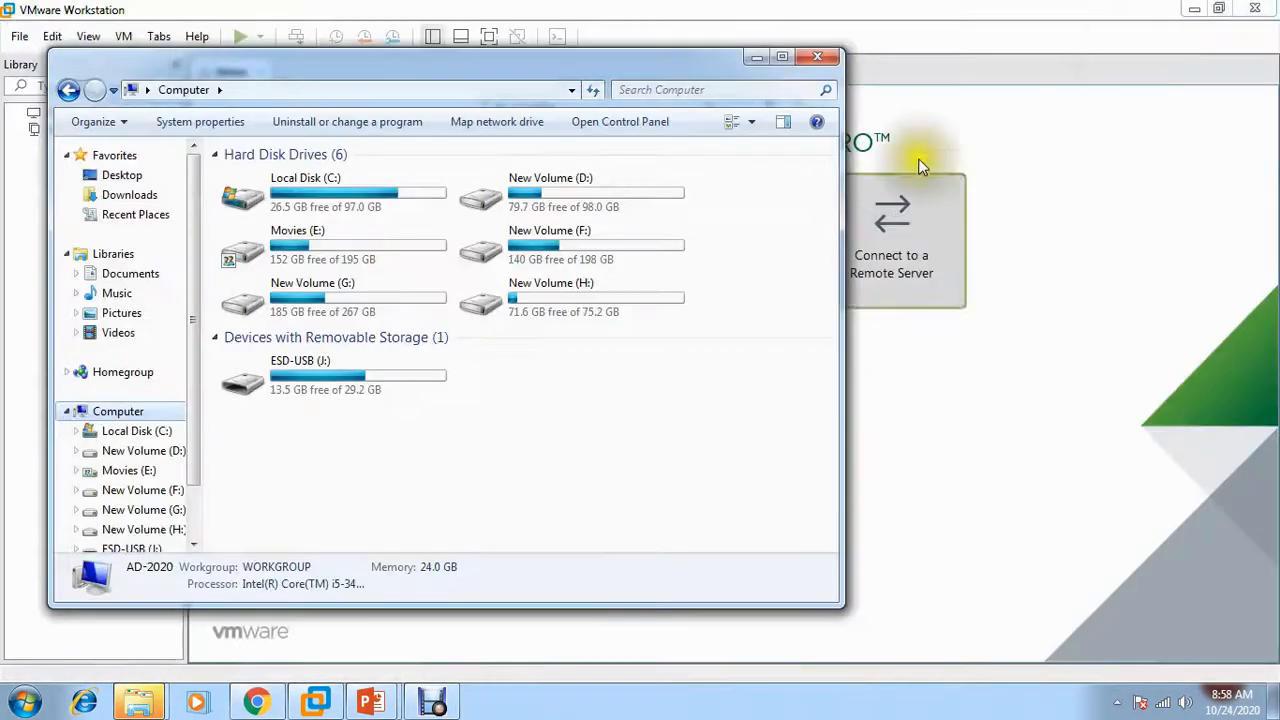
pyautogui.click(818, 56)
pyautogui.click(580, 348)
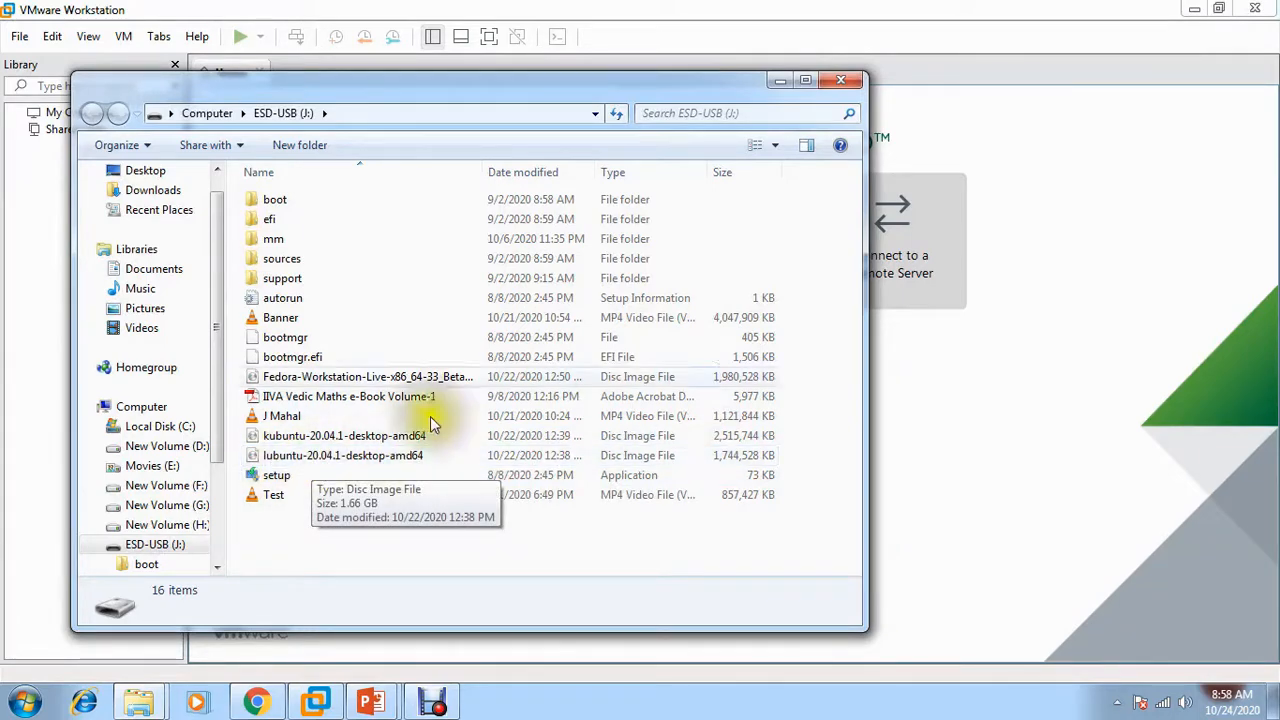
pyautogui.click(838, 80)
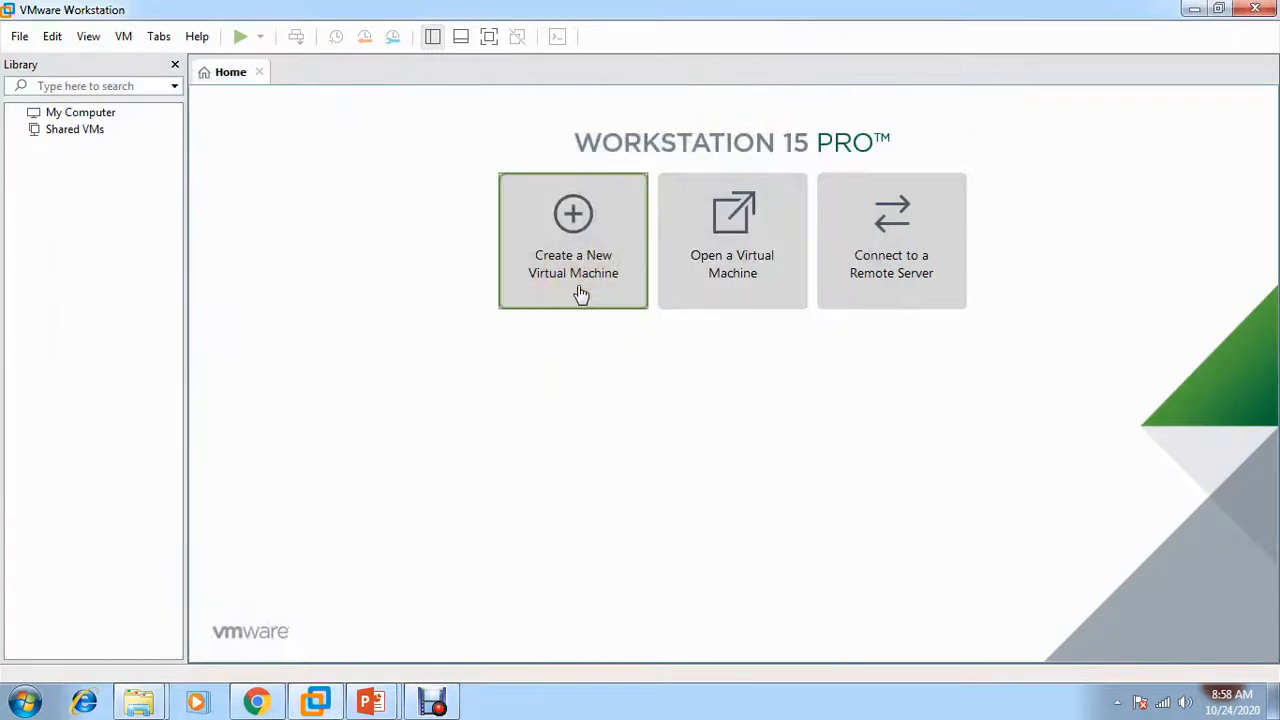
# Start a typical new Linux Ubuntu virtual machine and name it KUbuntu
pyautogui.click(580, 291)
pyautogui.click(724, 522)
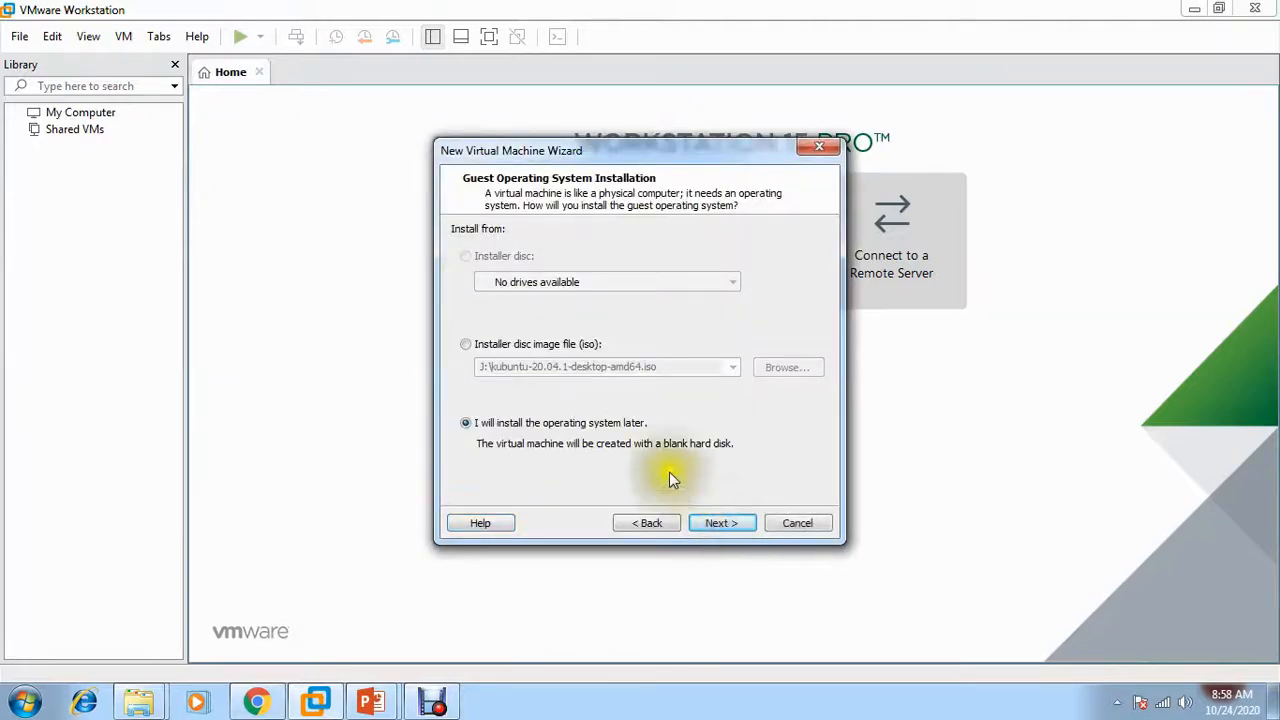
pyautogui.click(728, 531)
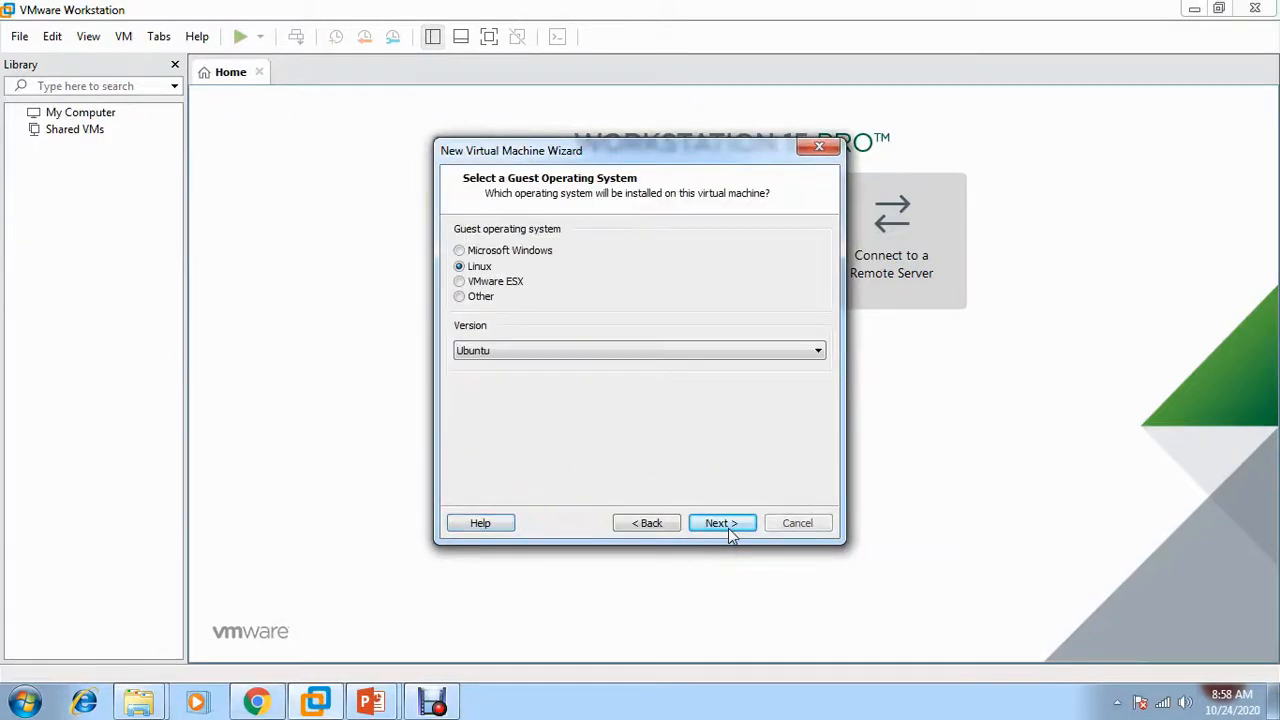
pyautogui.click(738, 527)
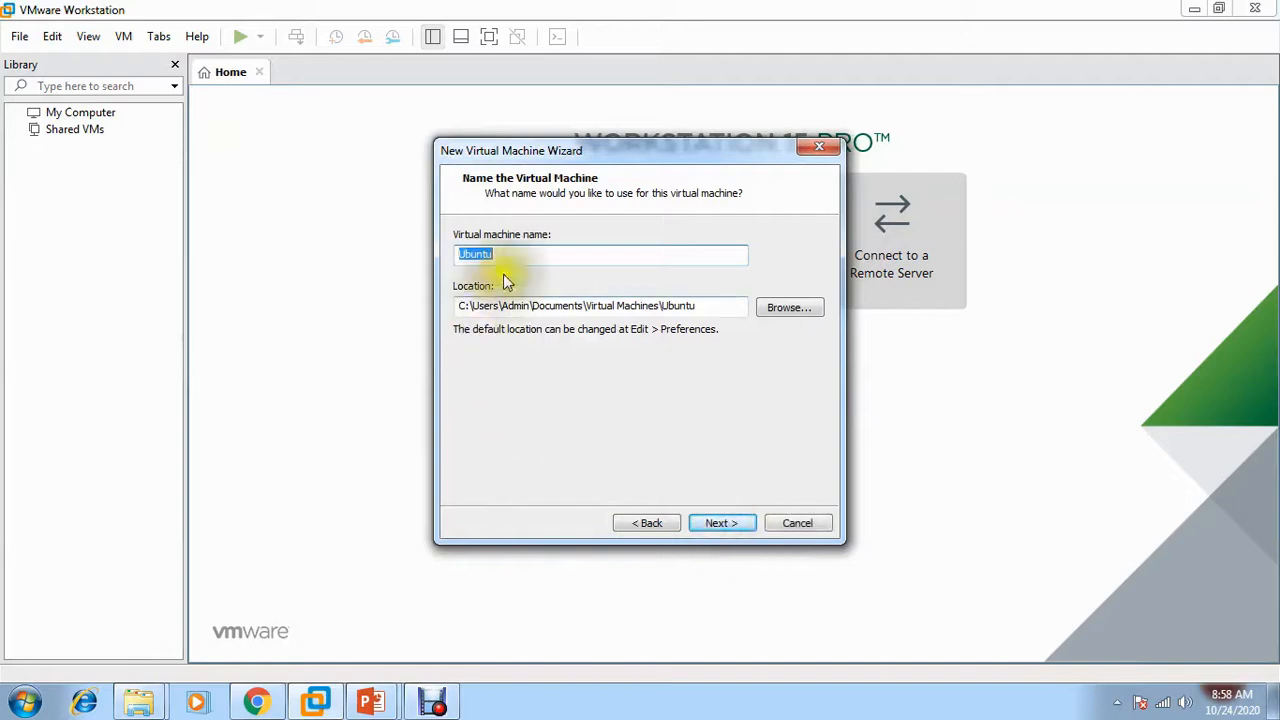
pyautogui.click(463, 257)
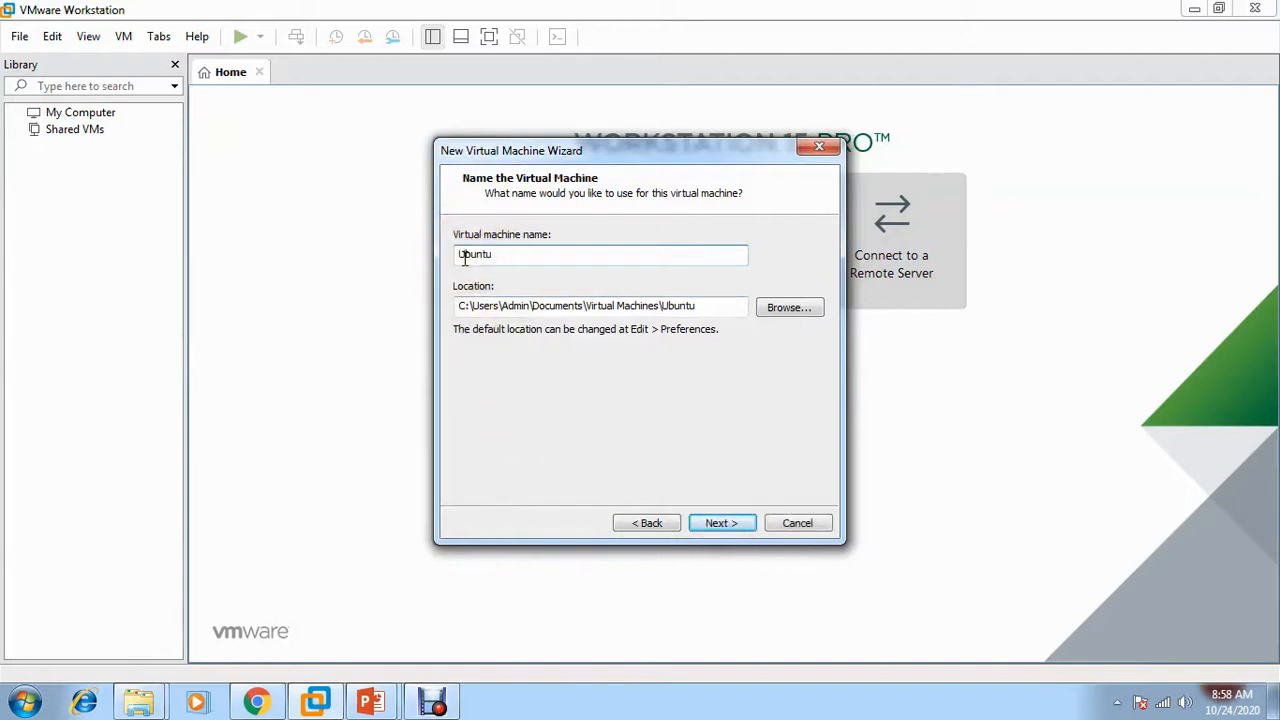
pyautogui.write('K')
# Set the VM location to H:\New folder
pyautogui.click(790, 307)
pyautogui.moveTo(767, 322); pyautogui.dragTo(731, 371)
pyautogui.click(566, 320)
pyautogui.click(629, 323)
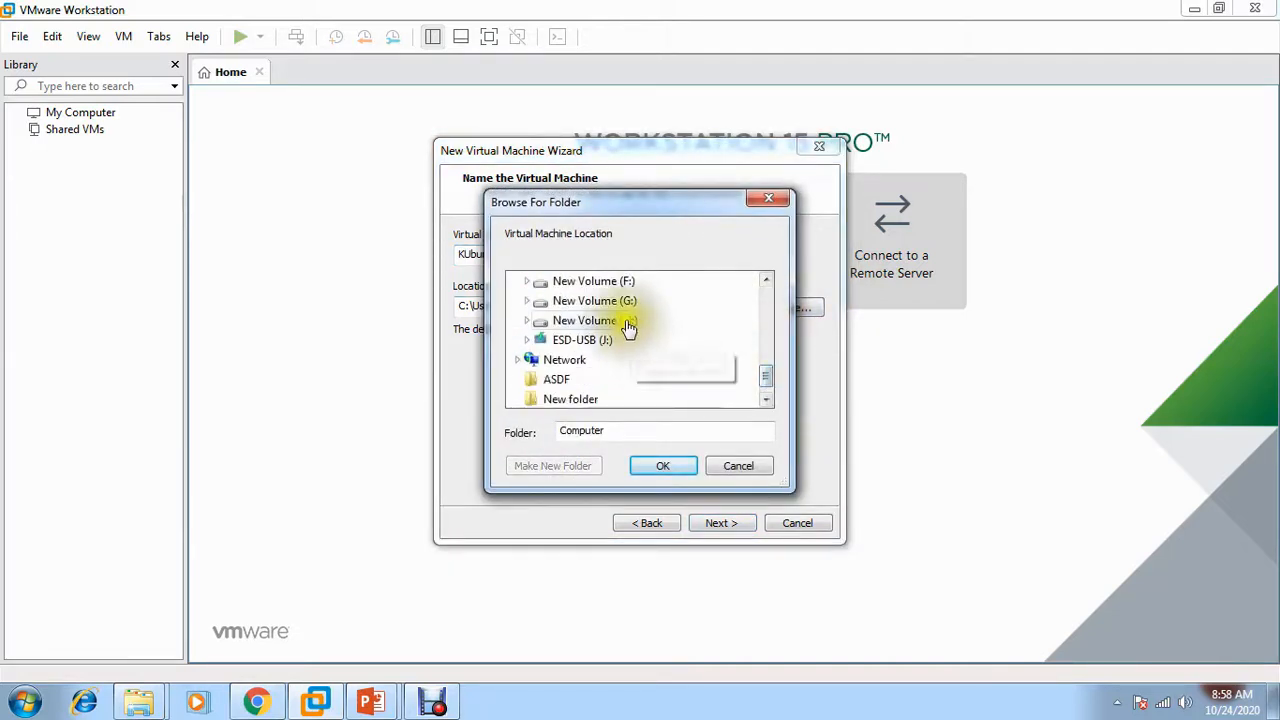
pyautogui.click(596, 399)
pyautogui.click(672, 466)
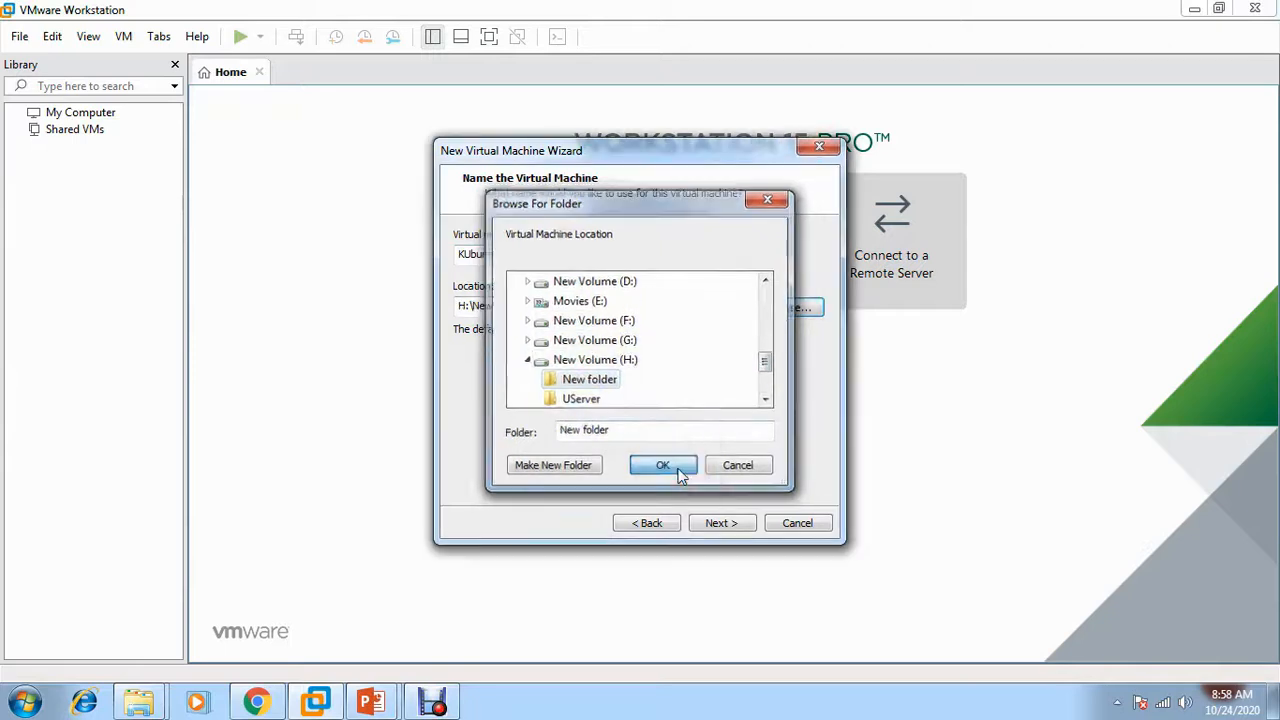
# Store the virtual disk as a single file and raise the VM memory to 8780 MB
pyautogui.click(735, 520)
pyautogui.click(560, 347)
pyautogui.click(731, 533)
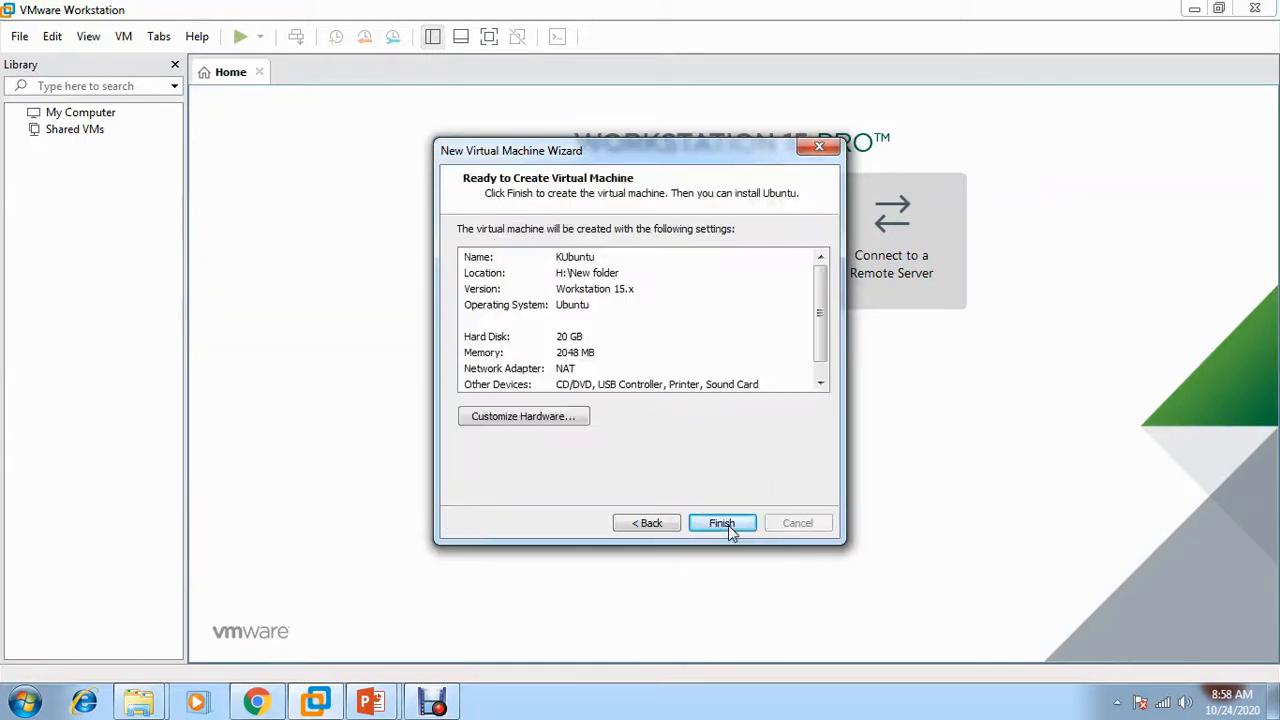
pyautogui.click(561, 417)
pyautogui.moveTo(688, 262); pyautogui.dragTo(690, 226)
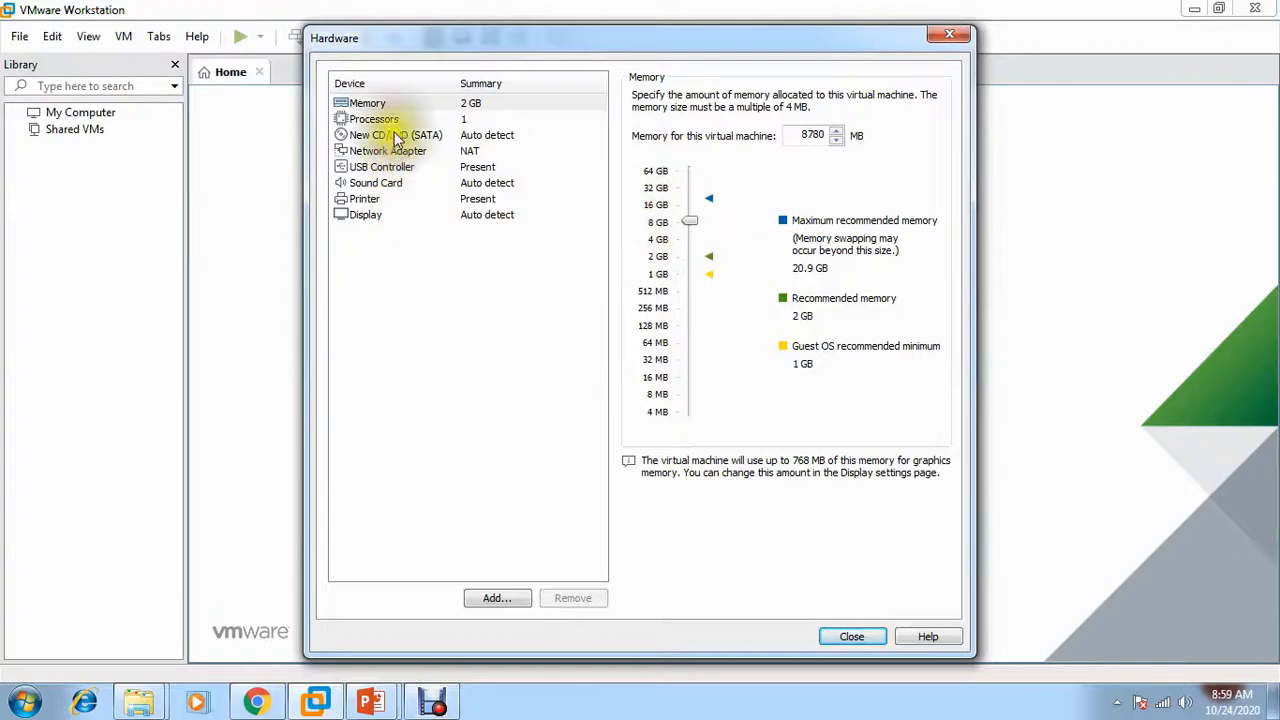
# Point the CD/DVD drive at the J:\kubuntu-20.04.1-desktop-amd64.iso image
pyautogui.click(395, 135)
pyautogui.click(652, 211)
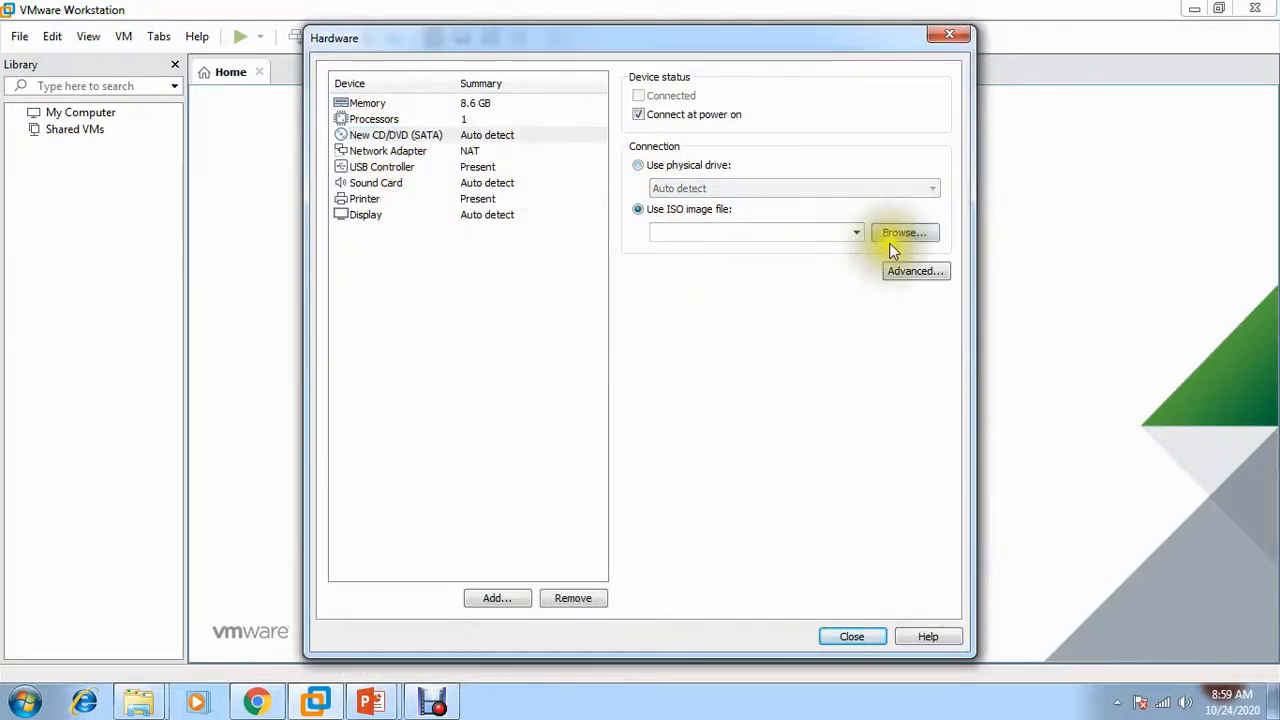
pyautogui.click(889, 236)
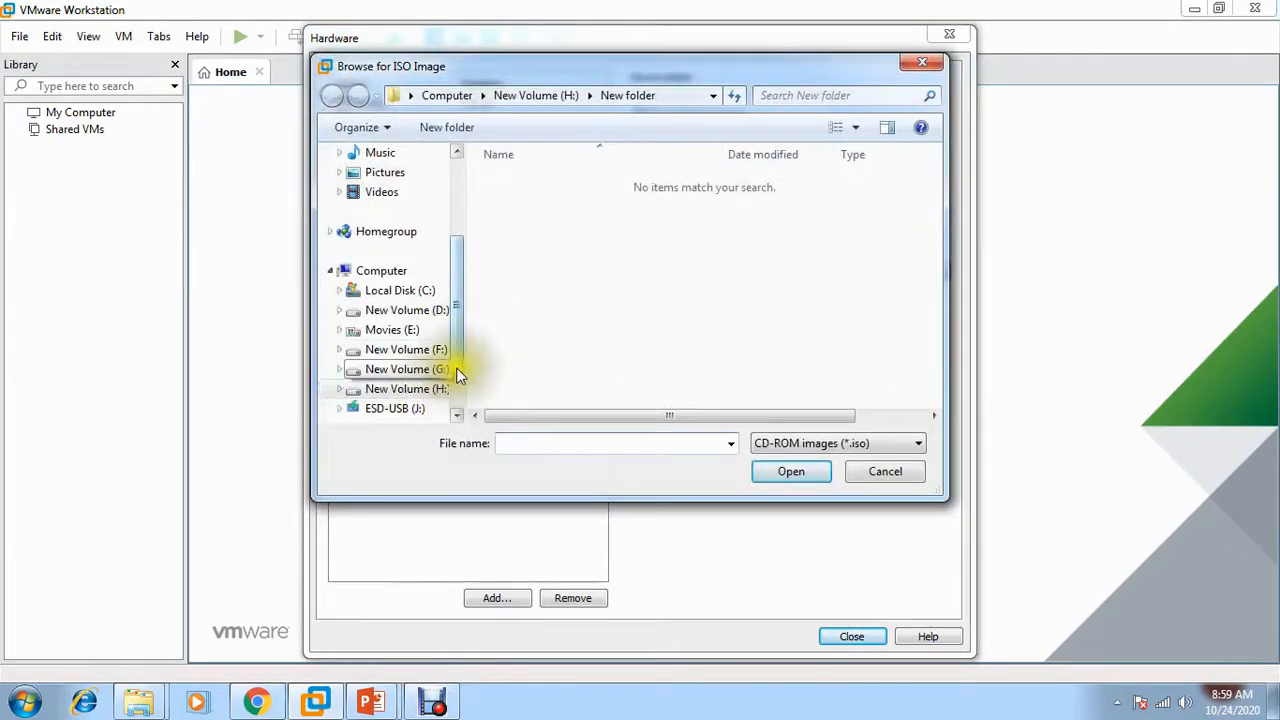
pyautogui.moveTo(456, 364); pyautogui.dragTo(455, 372)
pyautogui.click(410, 396)
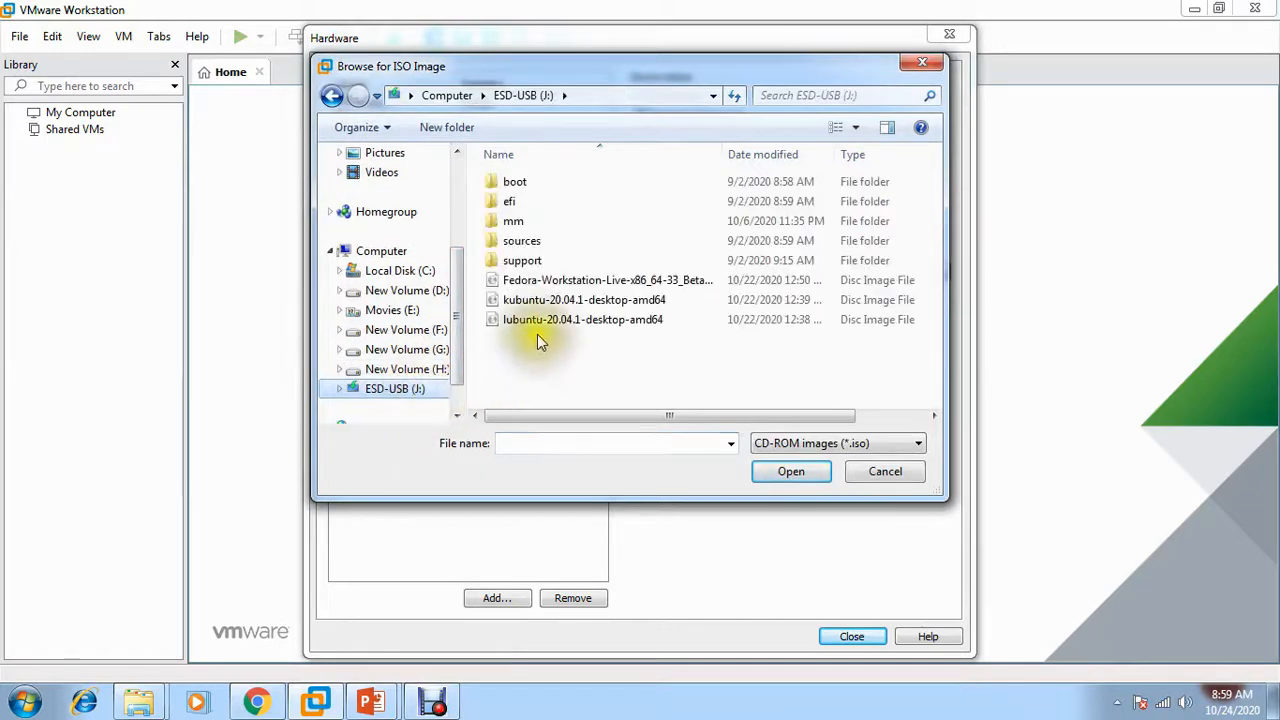
pyautogui.click(537, 301)
pyautogui.click(789, 470)
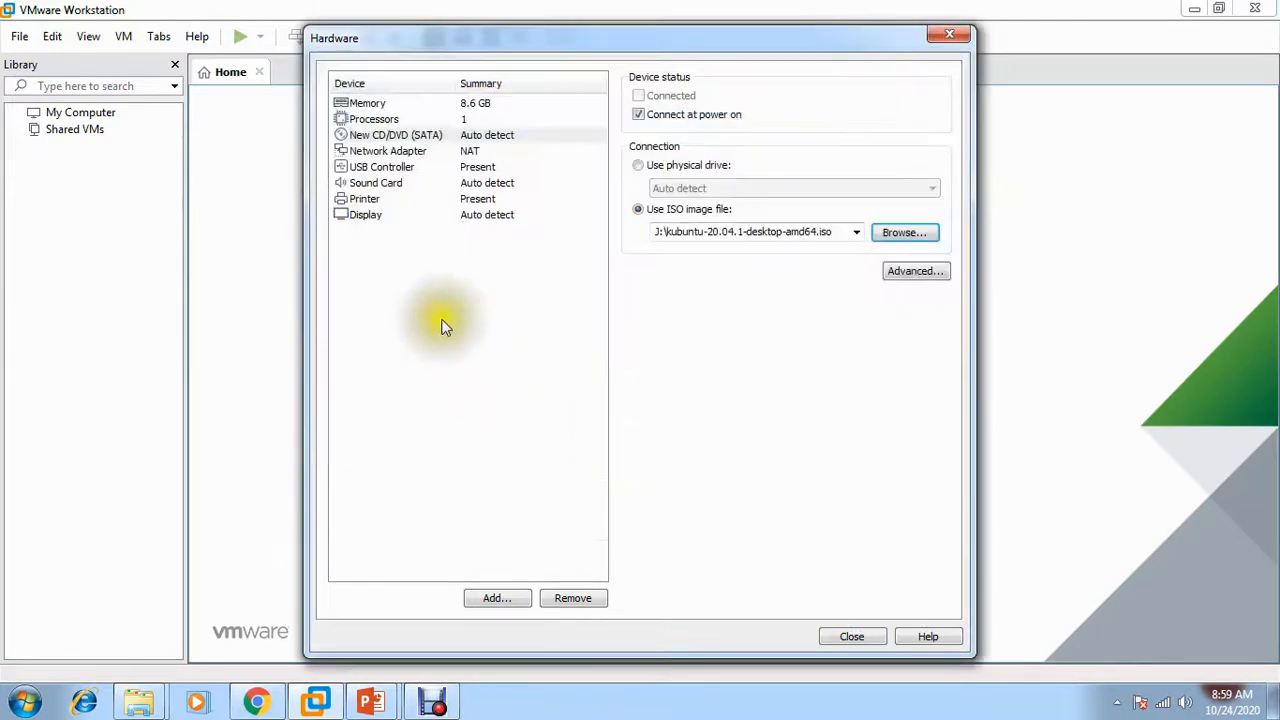
# Set the network adapter to Bridged and finish creating the VM
pyautogui.click(385, 151)
pyautogui.click(639, 165)
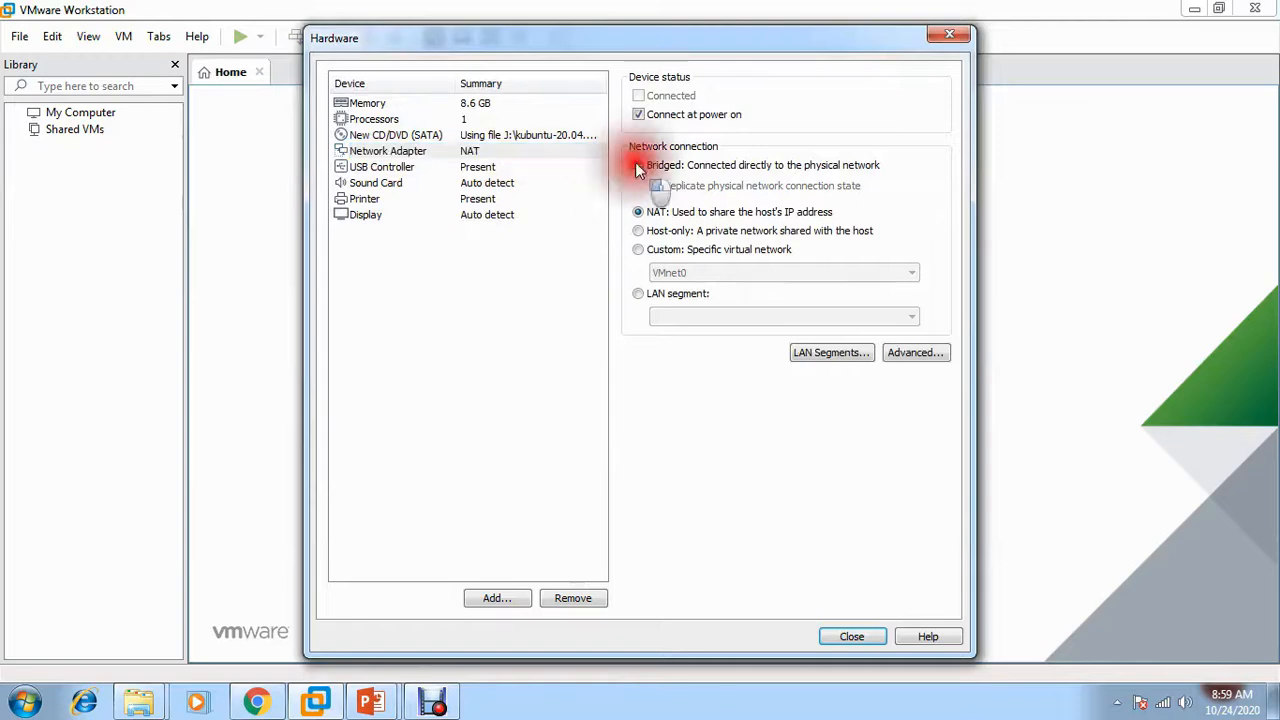
pyautogui.click(851, 637)
pyautogui.click(722, 523)
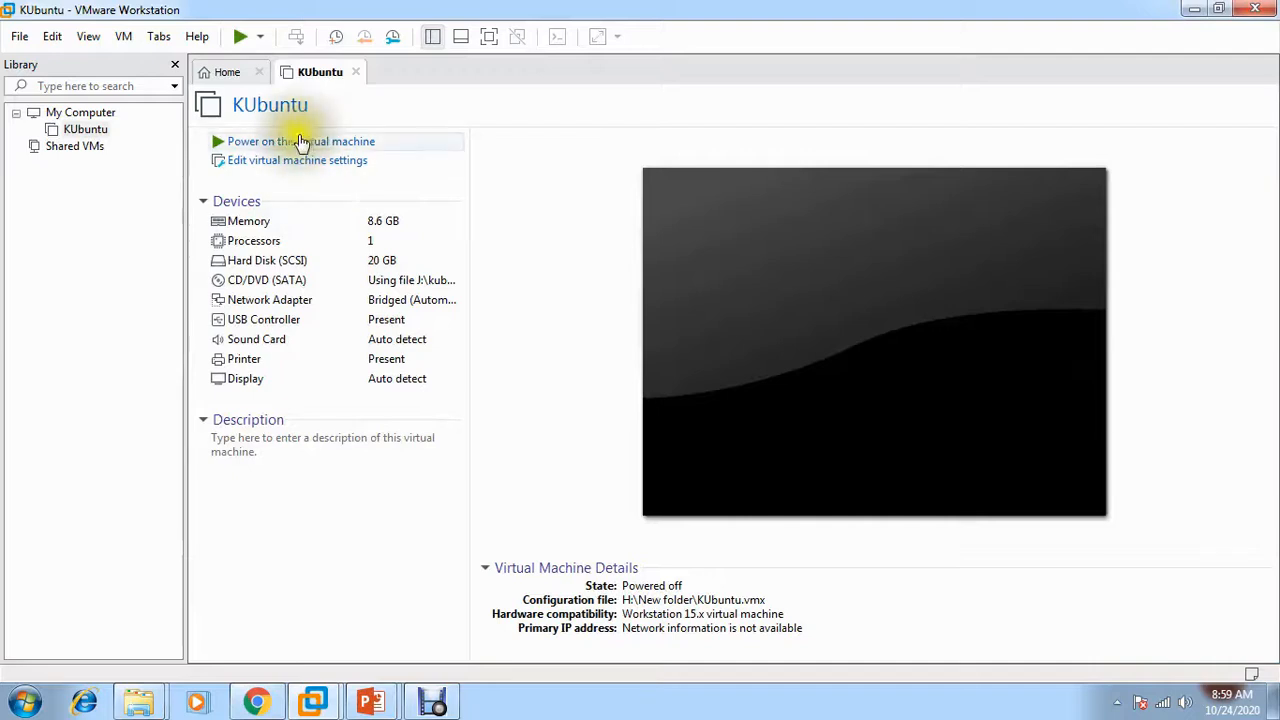
# Power on the KUbuntu VM, dismiss the install notice, and switch it to full screen
pyautogui.click(300, 141)
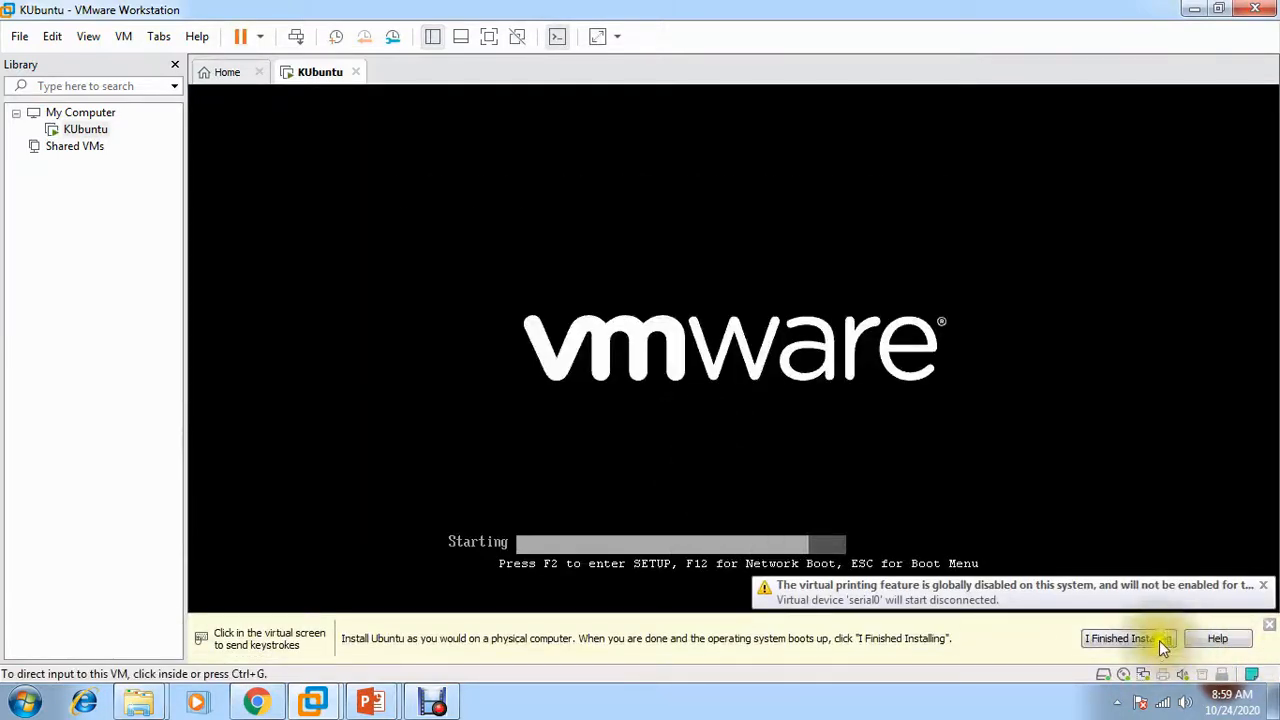
pyautogui.click(1160, 640)
pyautogui.click(886, 566)
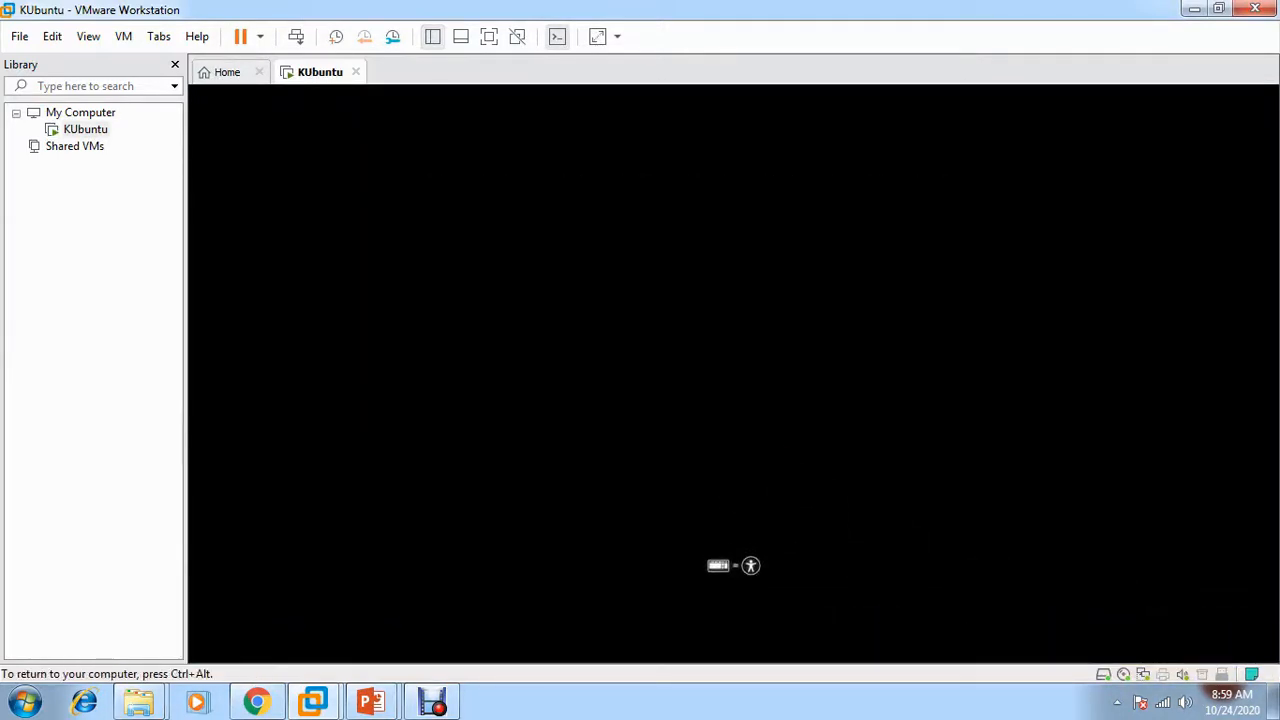
pyautogui.hotkey('ctrl', 'alt')
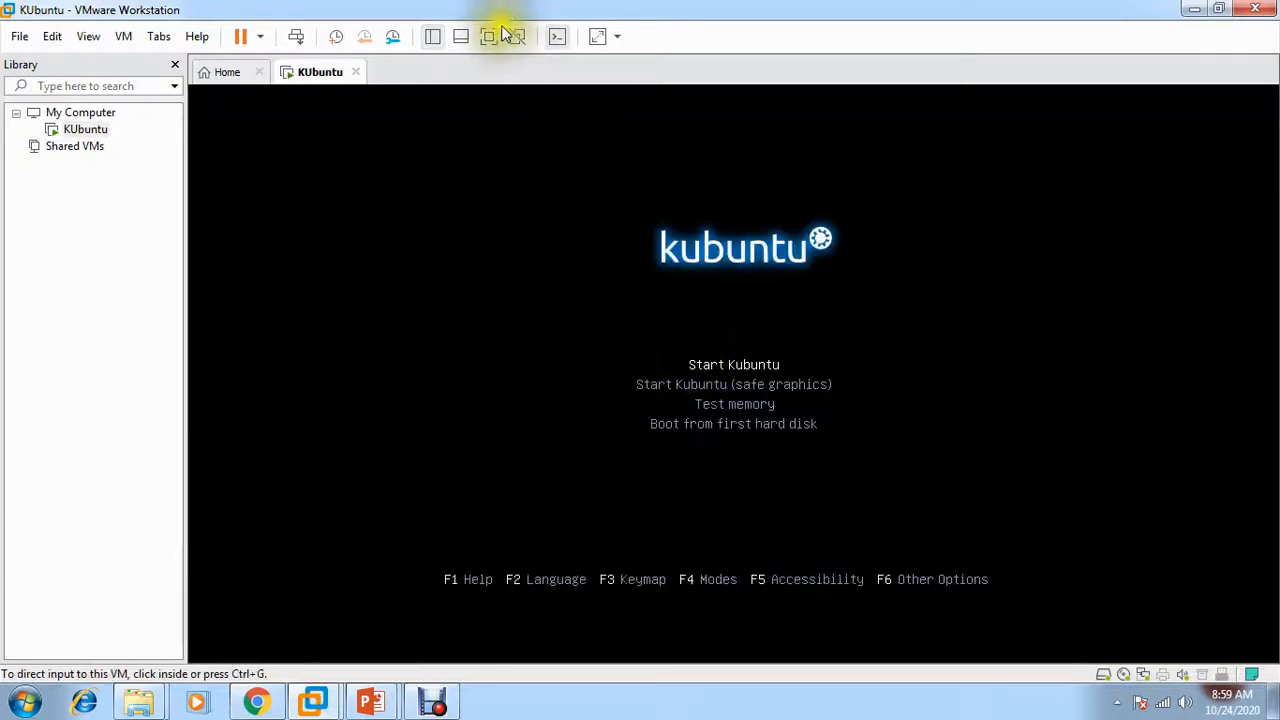
pyautogui.click(489, 36)
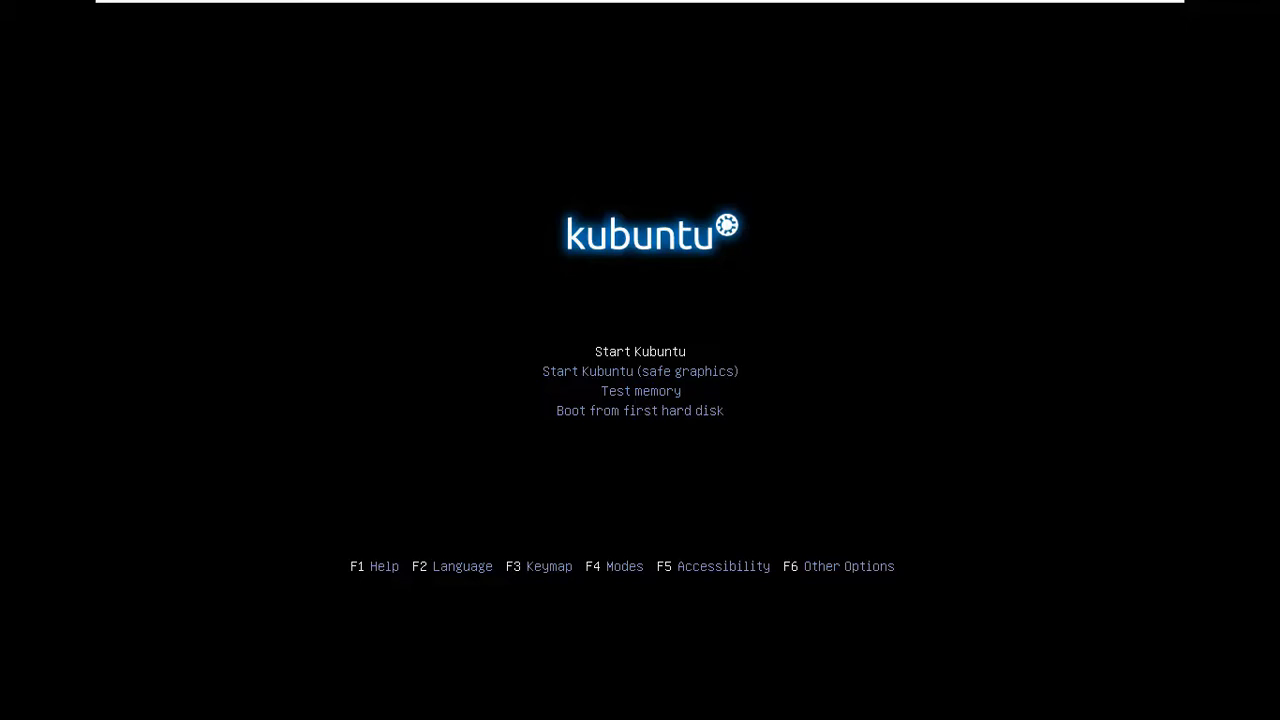
# Boot Start Kubuntu, skip the disk check with Ctrl+C, and return the VM to windowed view
pyautogui.click(754, 352)
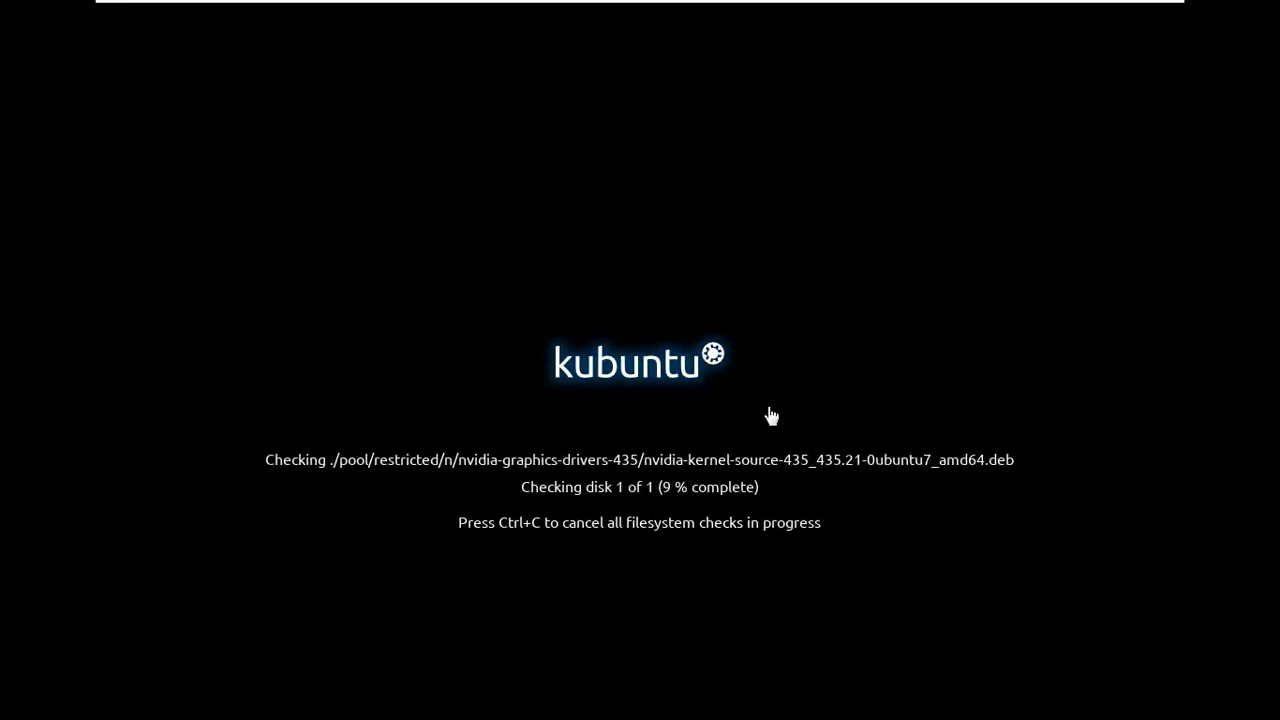
pyautogui.hotkey('ctrl', 'c')
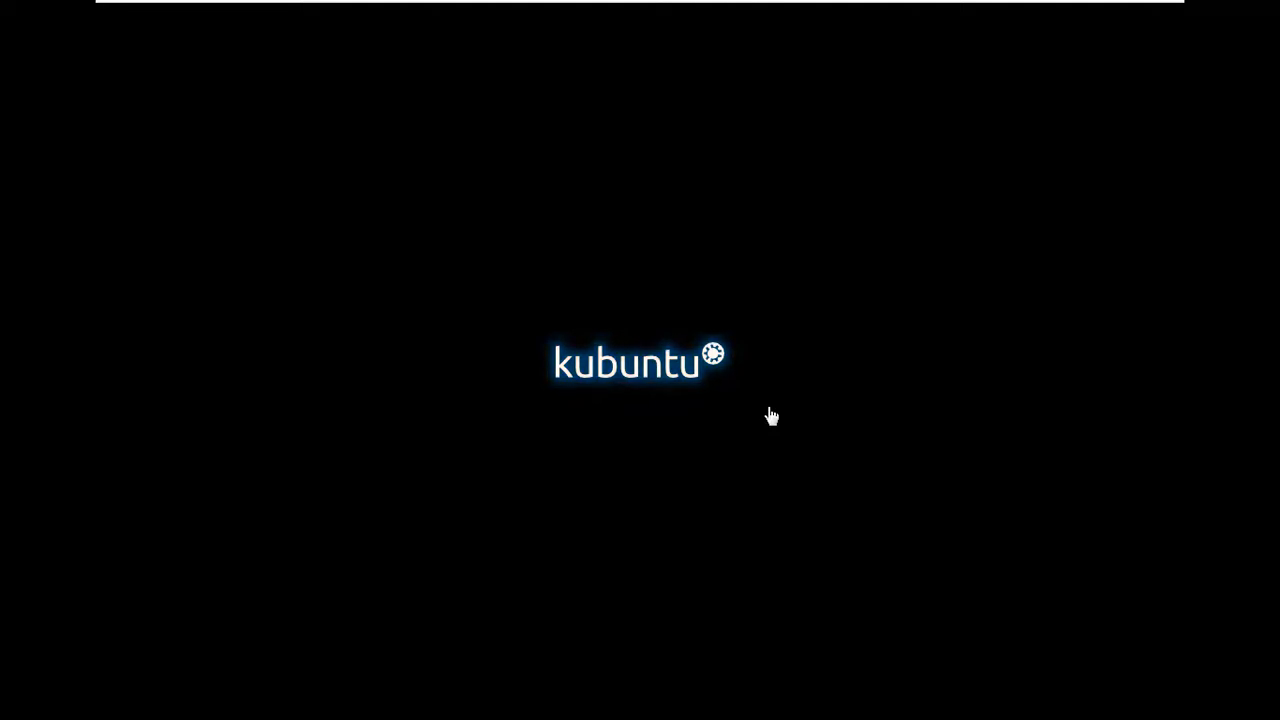
pyautogui.click(1134, 24)
pyautogui.click(980, 534)
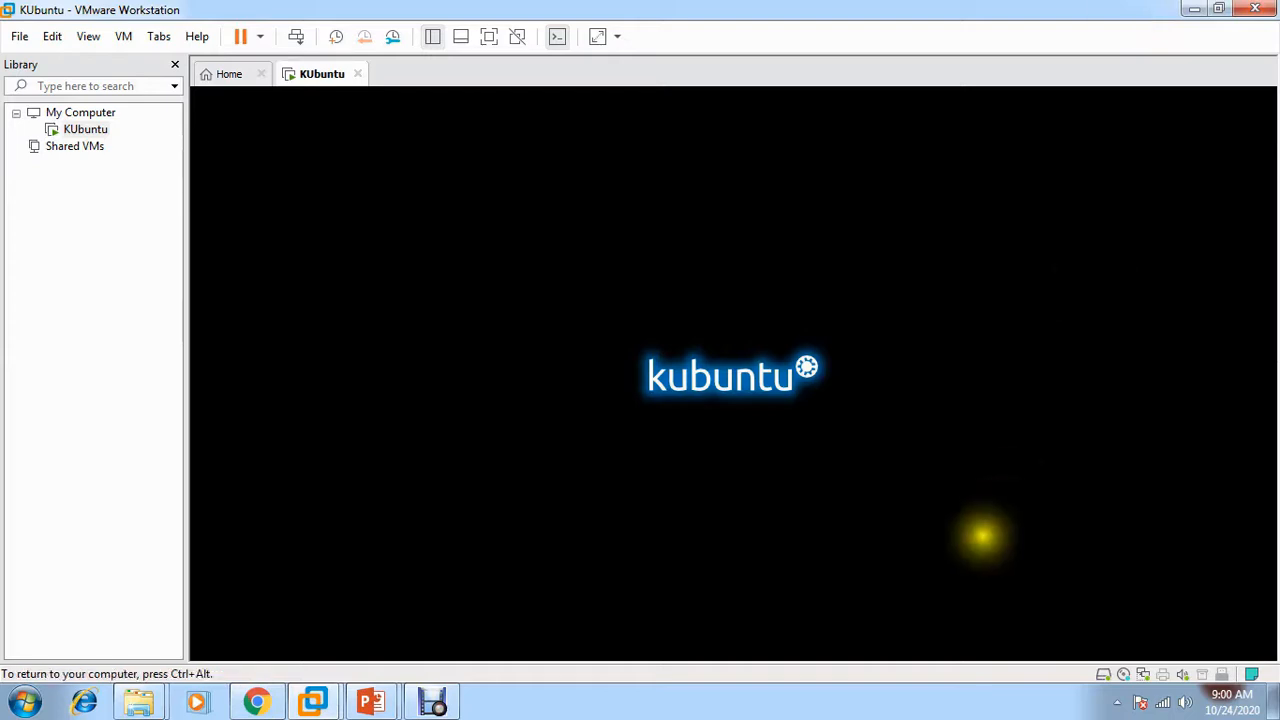
pyautogui.click(955, 533)
pyautogui.click(888, 520)
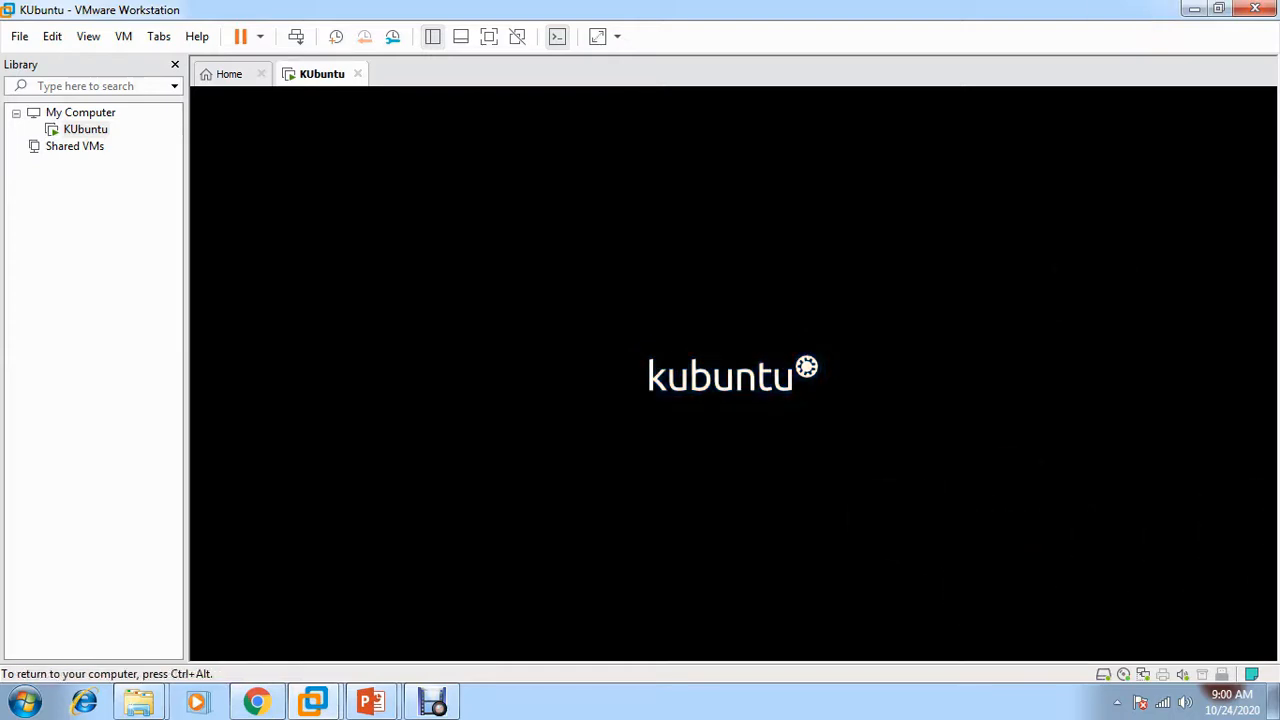
pyautogui.click(880, 515)
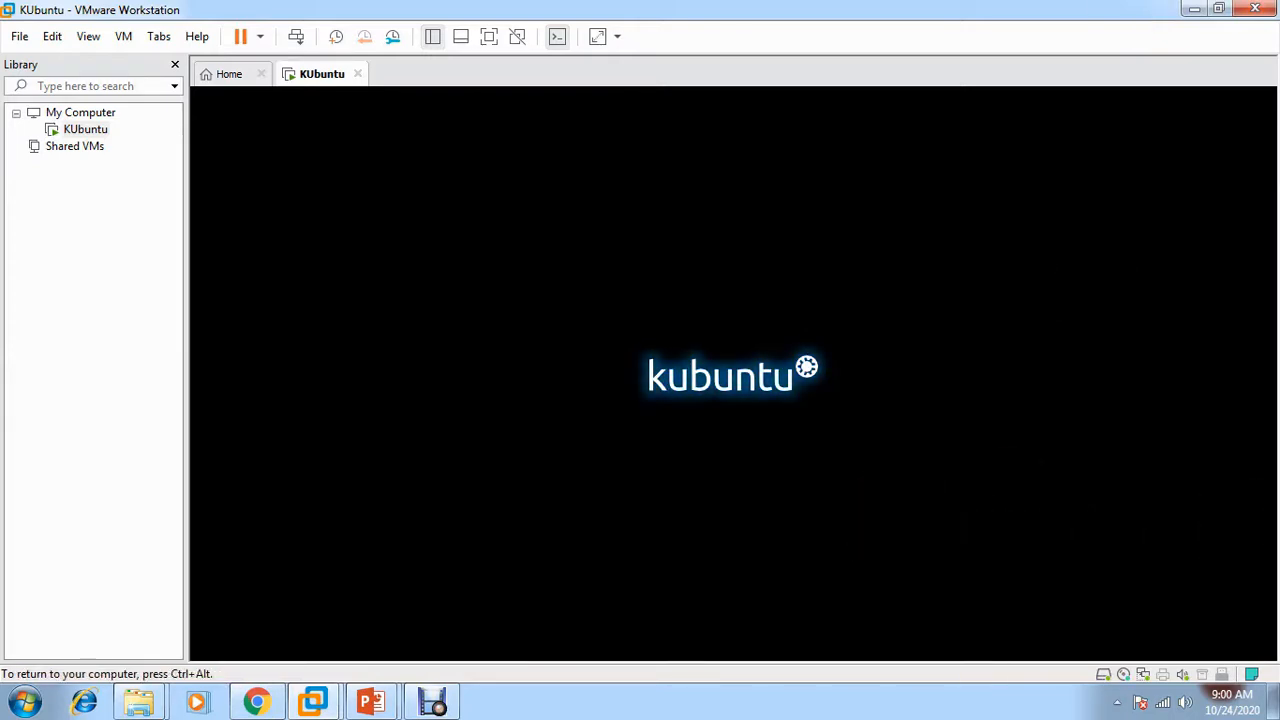
pyautogui.click(467, 300)
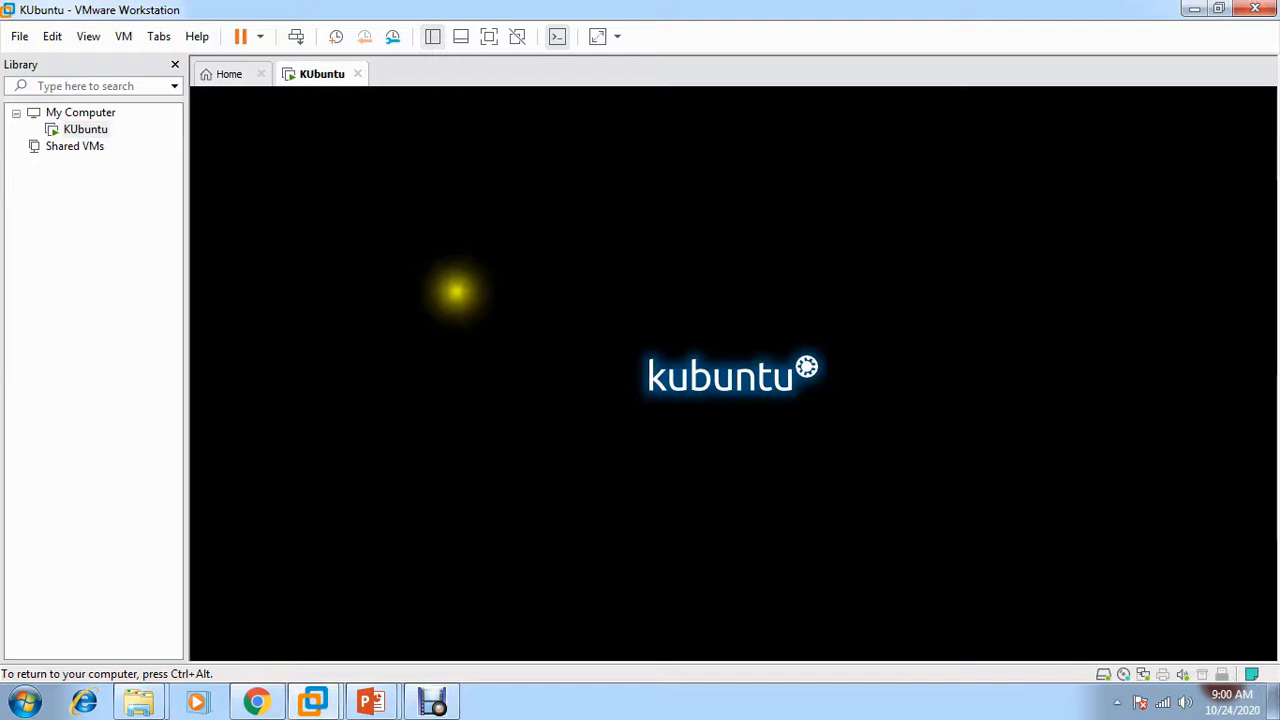
pyautogui.click(480, 324)
pyautogui.hotkey('ctrl', 'alt')
pyautogui.click(145, 438)
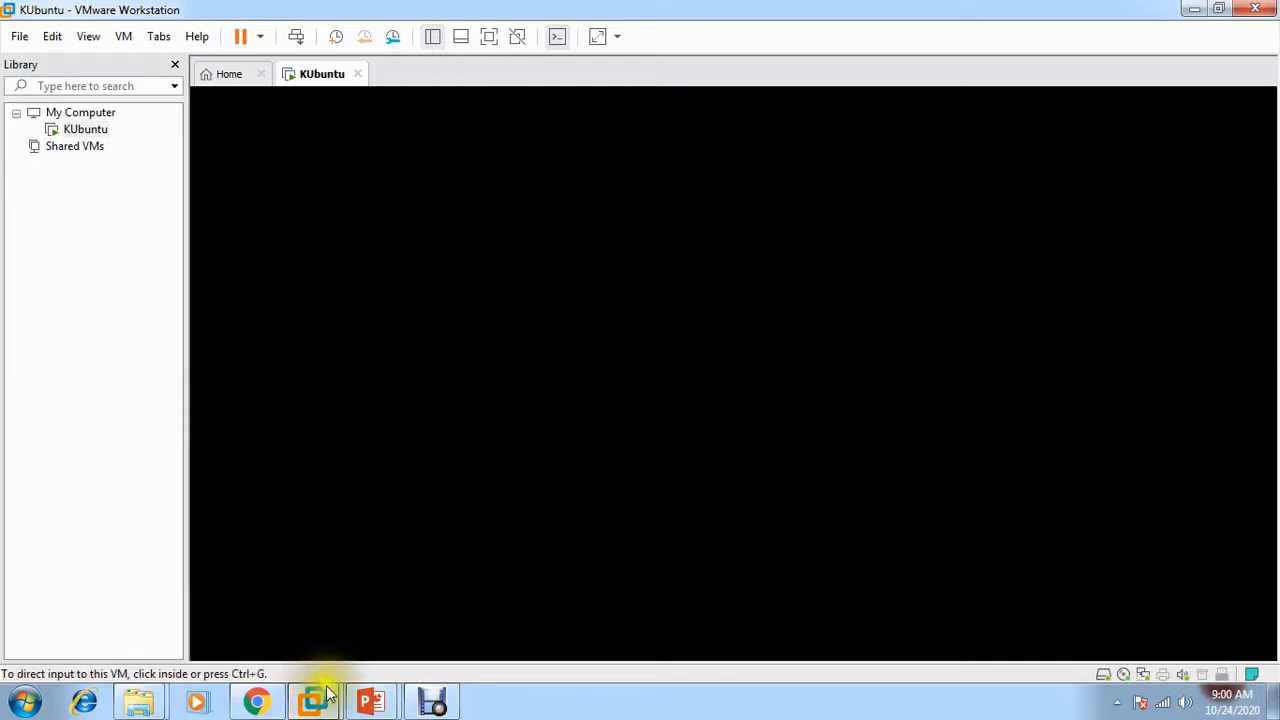
pyautogui.moveTo(139, 703)
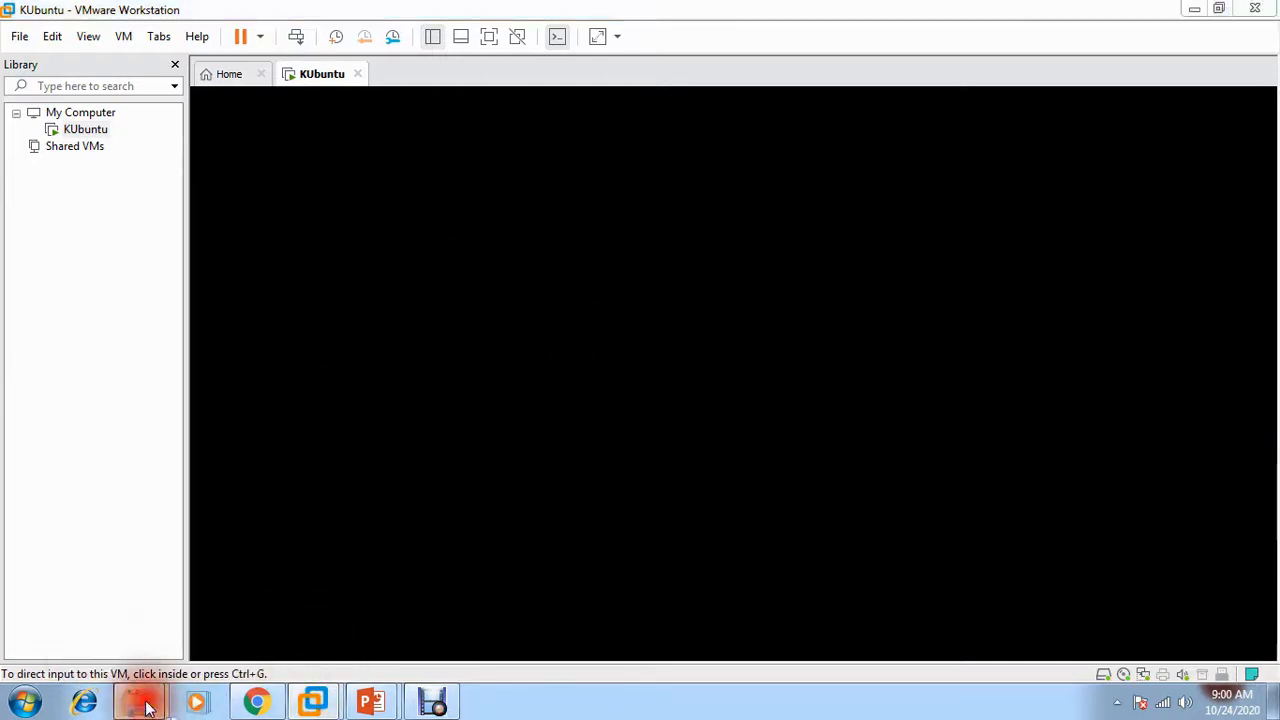
pyautogui.click(300, 600)
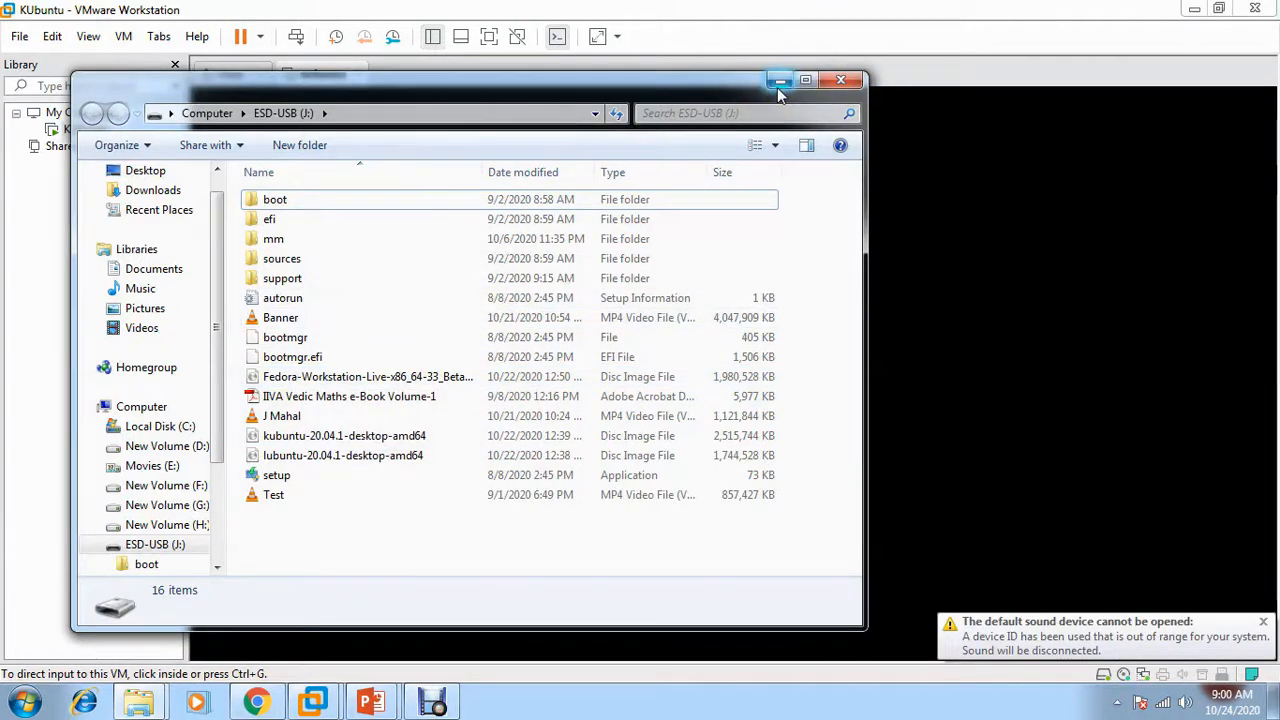
pyautogui.click(840, 80)
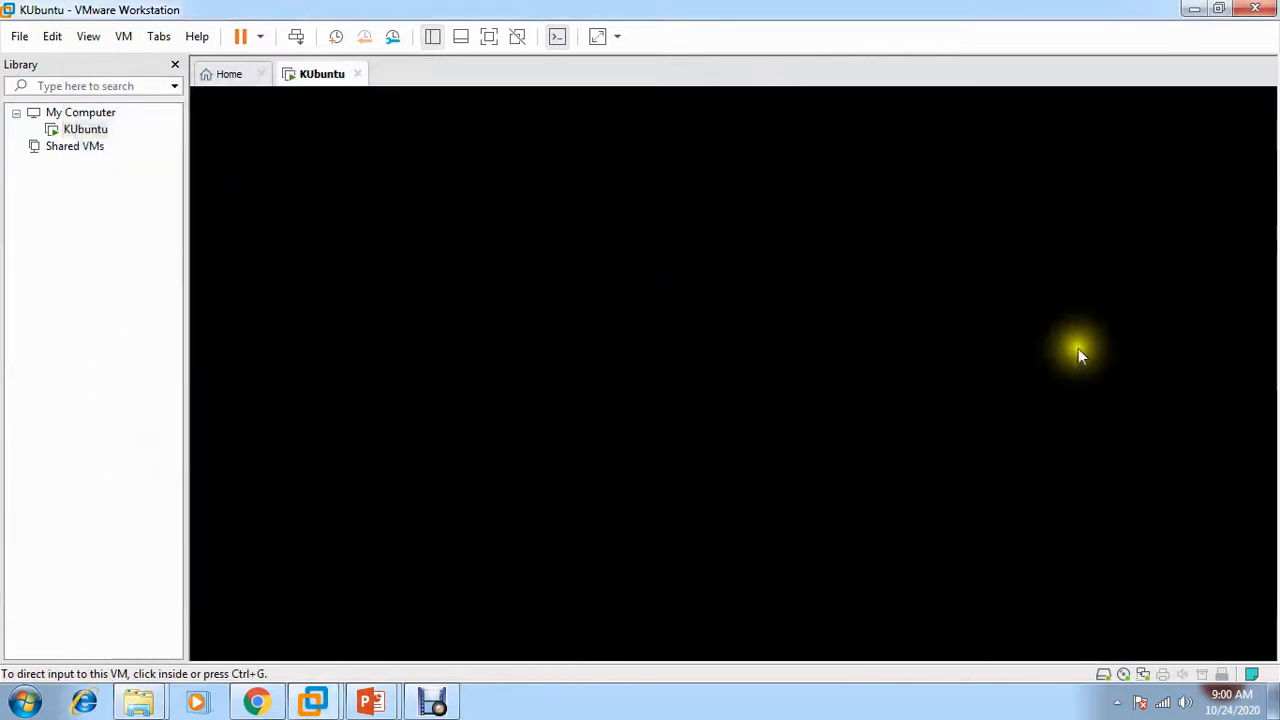
# Release input with Ctrl+Alt while the Kubuntu installer Welcome screen loads
pyautogui.hotkey('ctrl', 'alt')
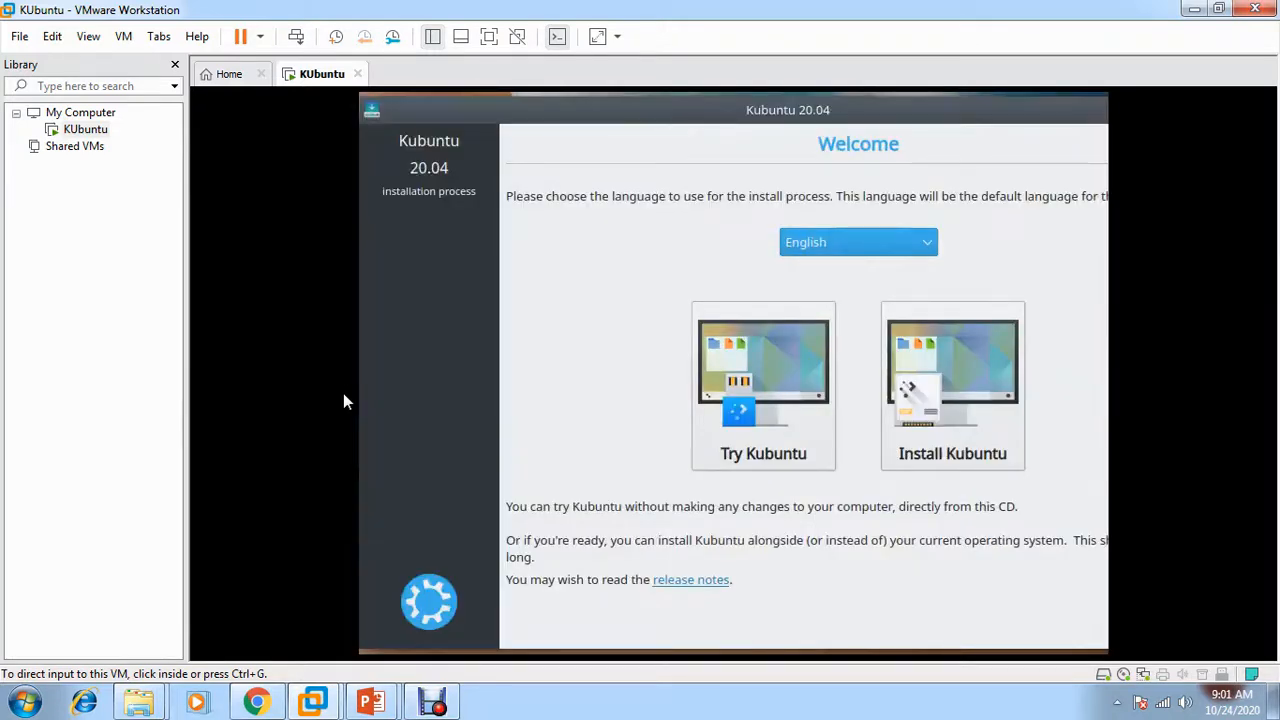
# Choose Install Kubuntu and shift the installer window to the left
pyautogui.click(343, 394)
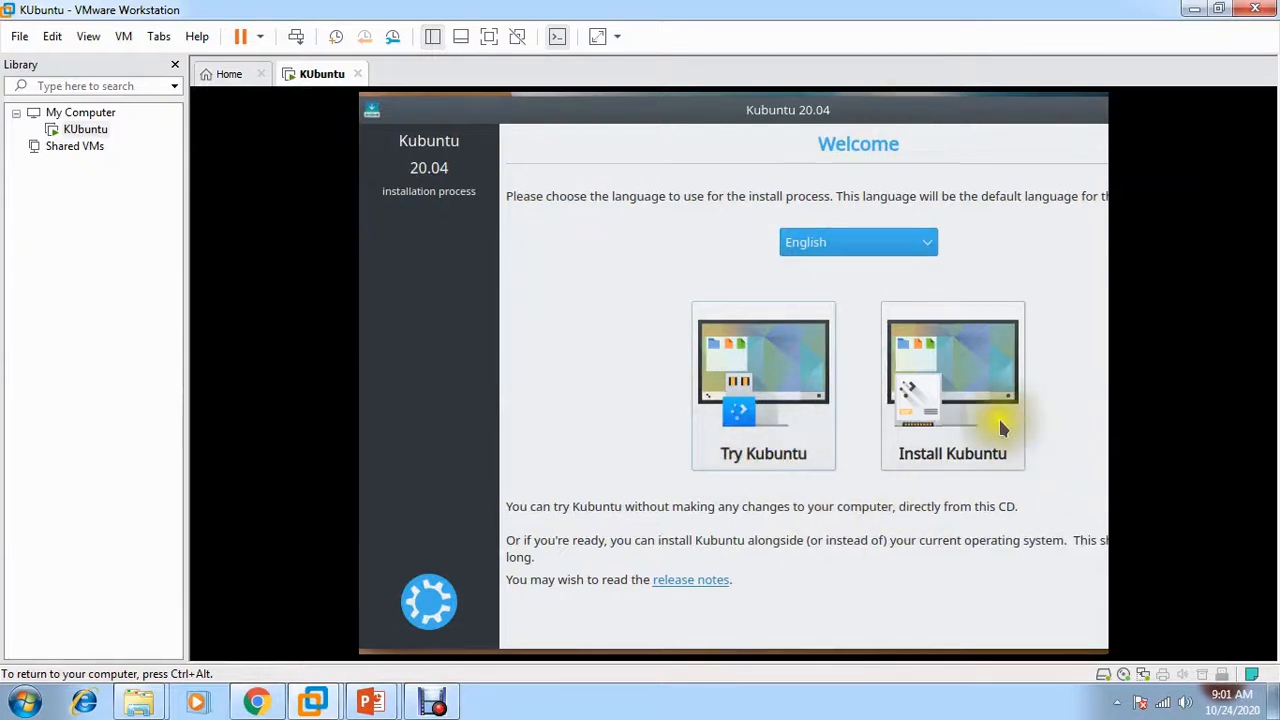
pyautogui.click(960, 370)
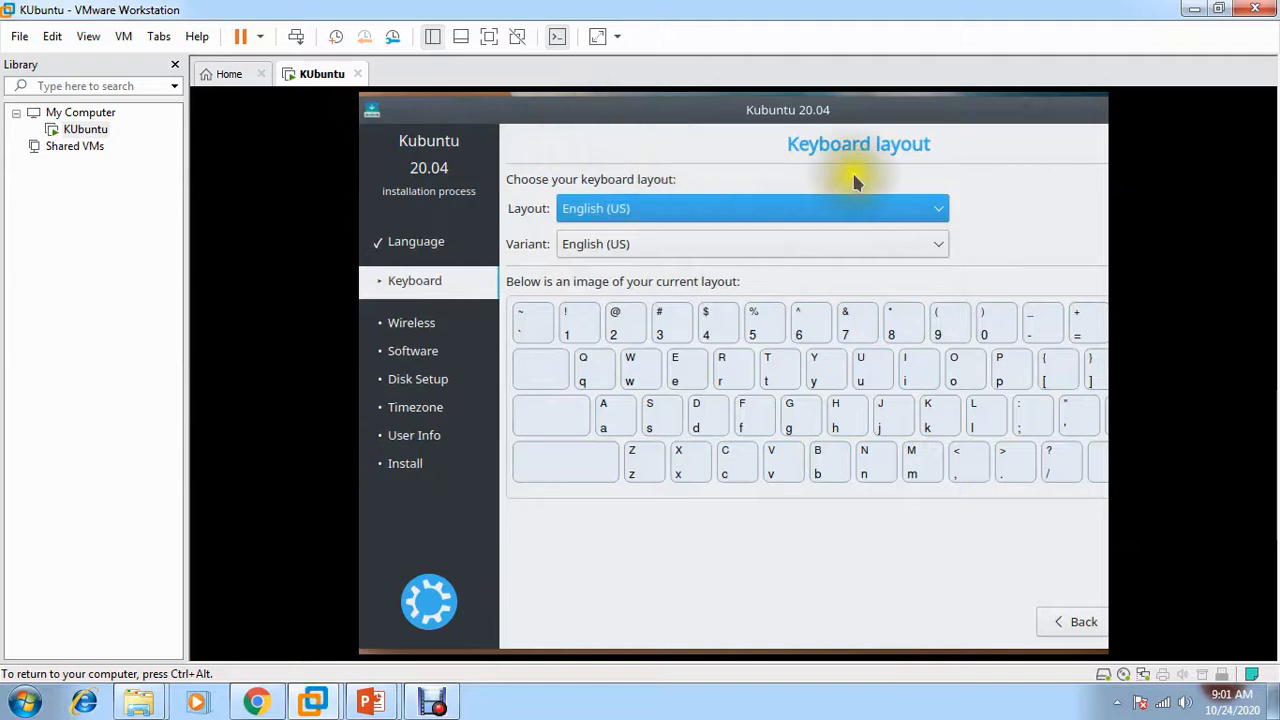
pyautogui.moveTo(684, 116); pyautogui.dragTo(597, 118)
# Keep the English (US) keyboard, disable downloading updates while installing, and continue to Installation type
pyautogui.click(1090, 628)
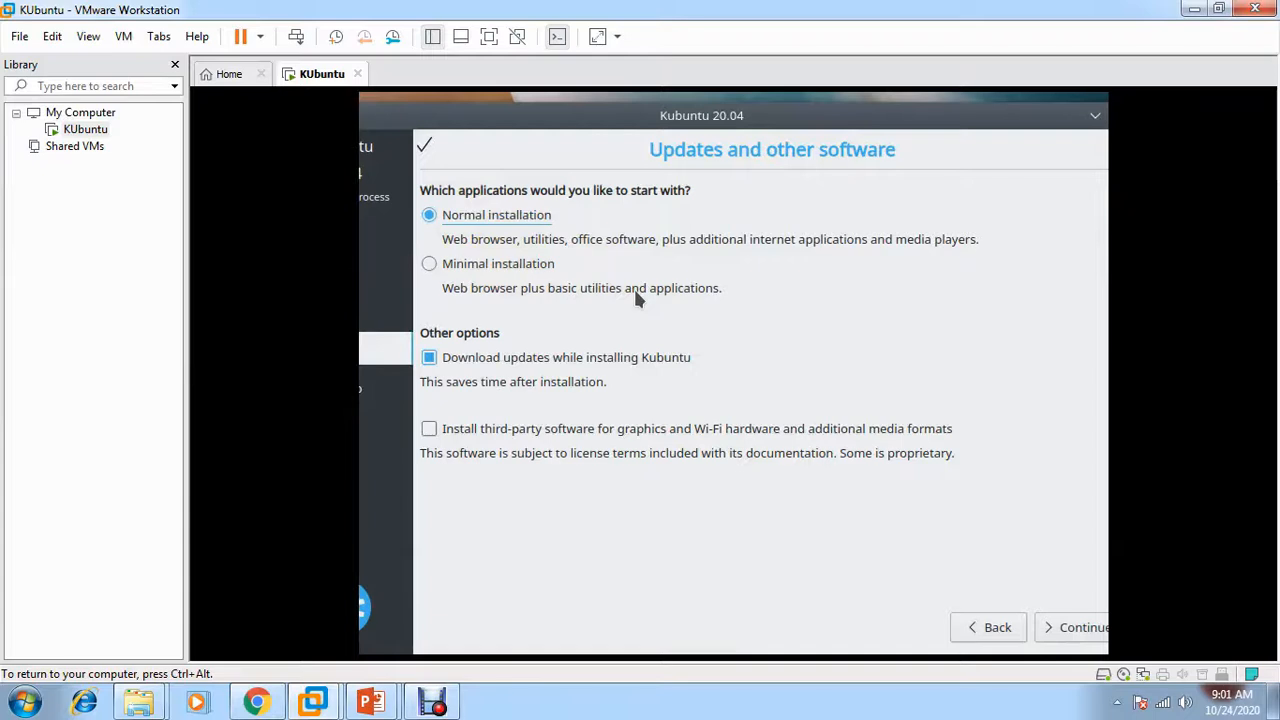
pyautogui.click(470, 352)
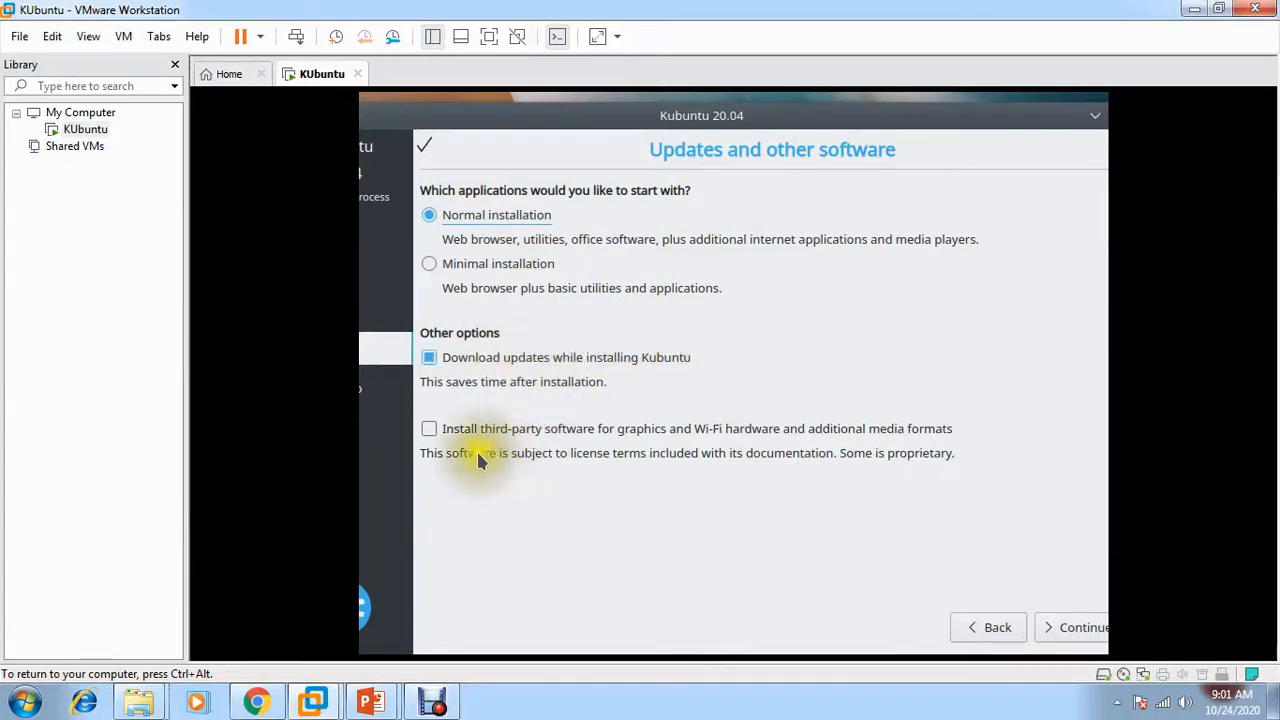
pyautogui.click(450, 359)
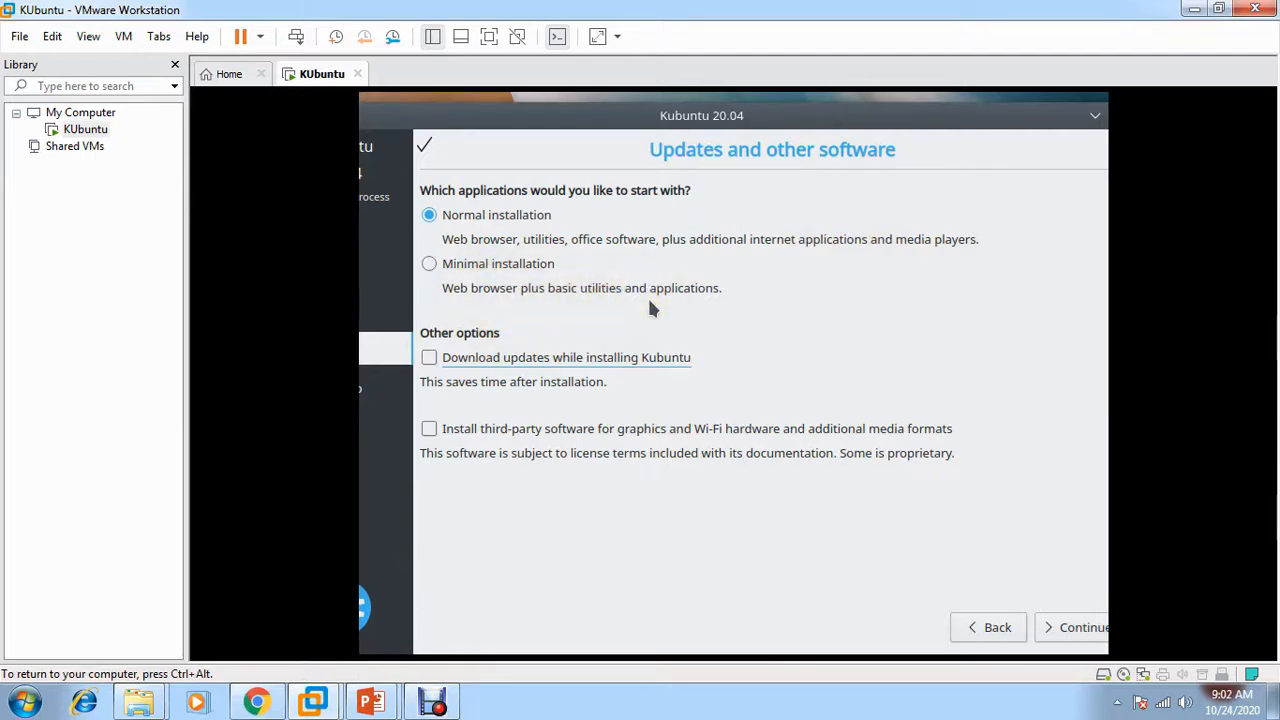
pyautogui.click(1068, 627)
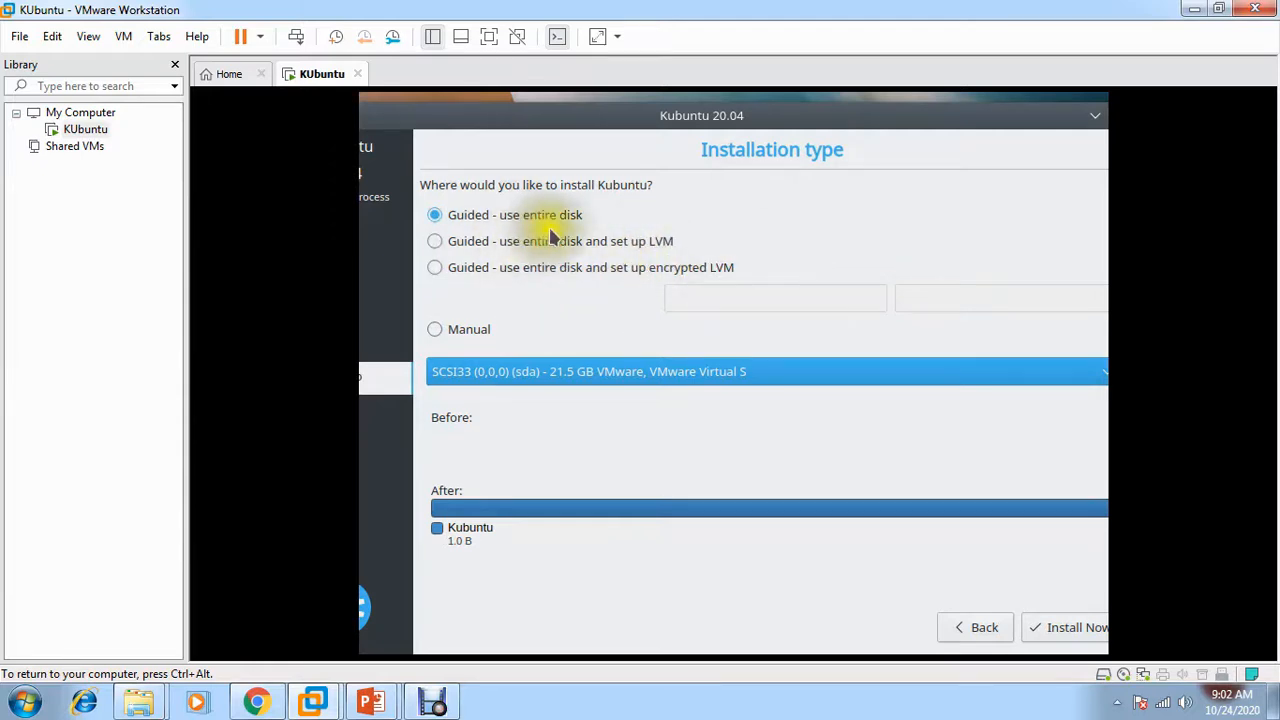
pyautogui.click(434, 330)
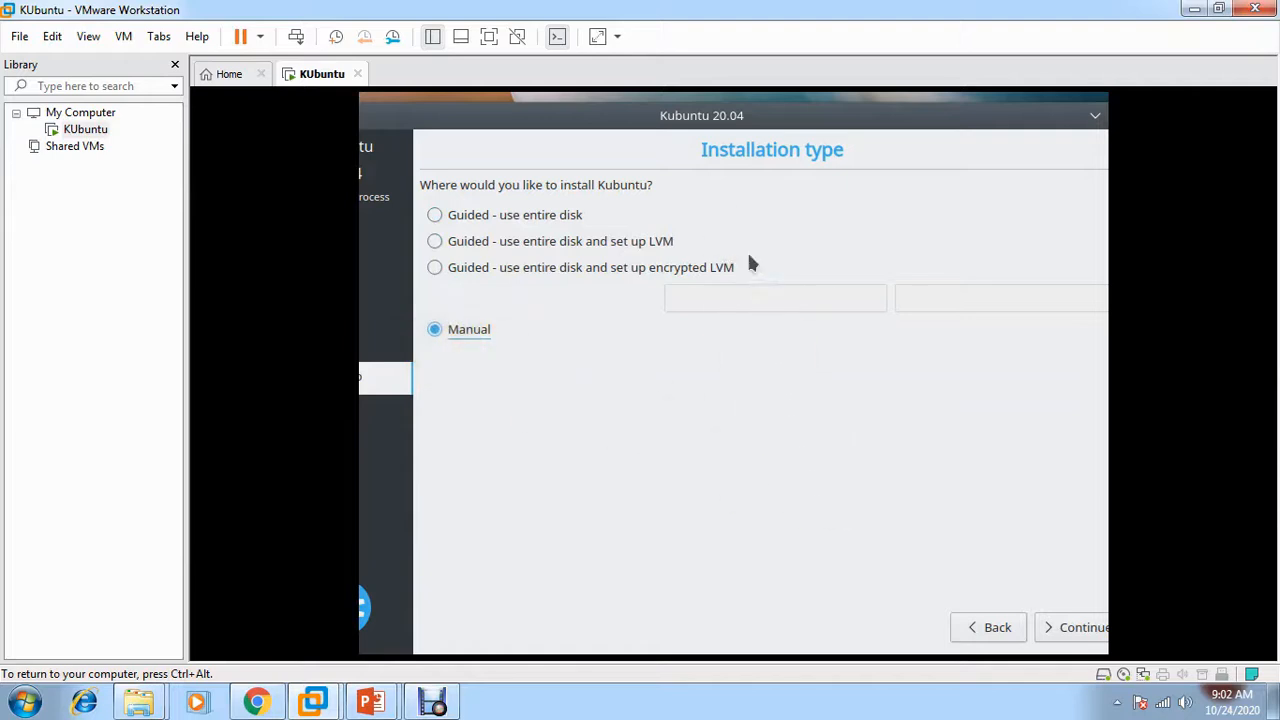
pyautogui.click(436, 213)
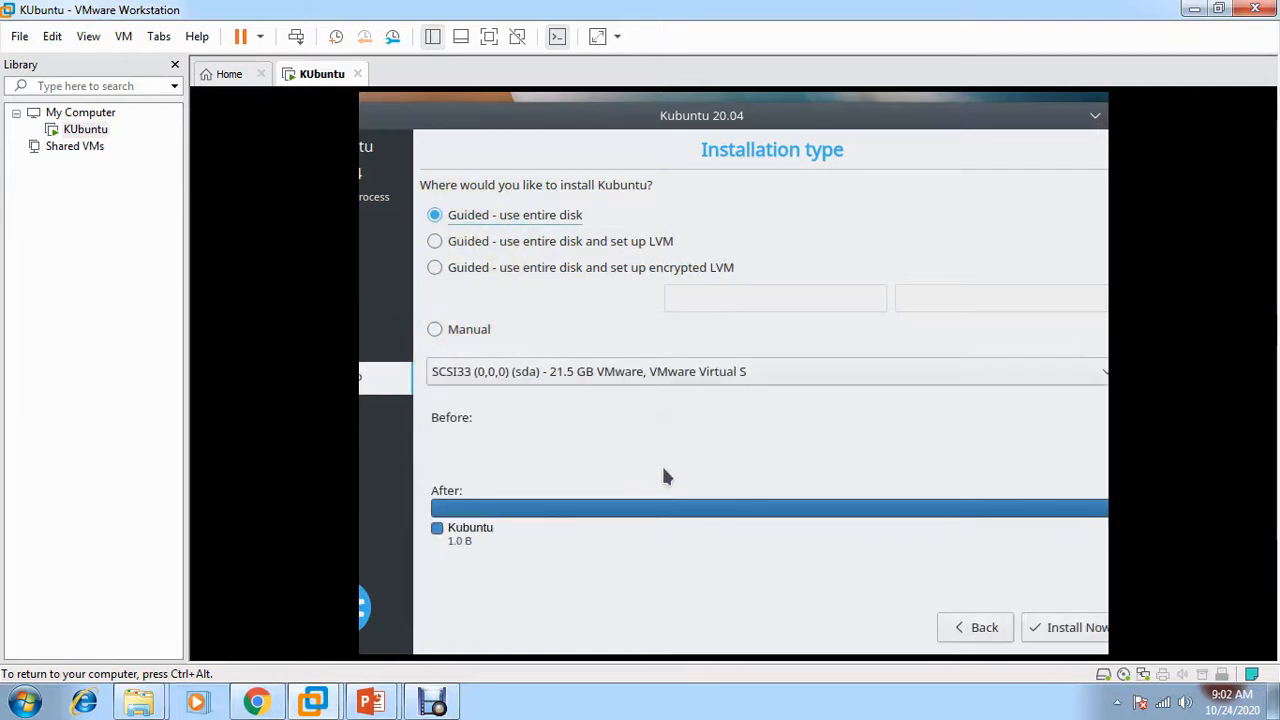
pyautogui.click(435, 268)
pyautogui.click(760, 300)
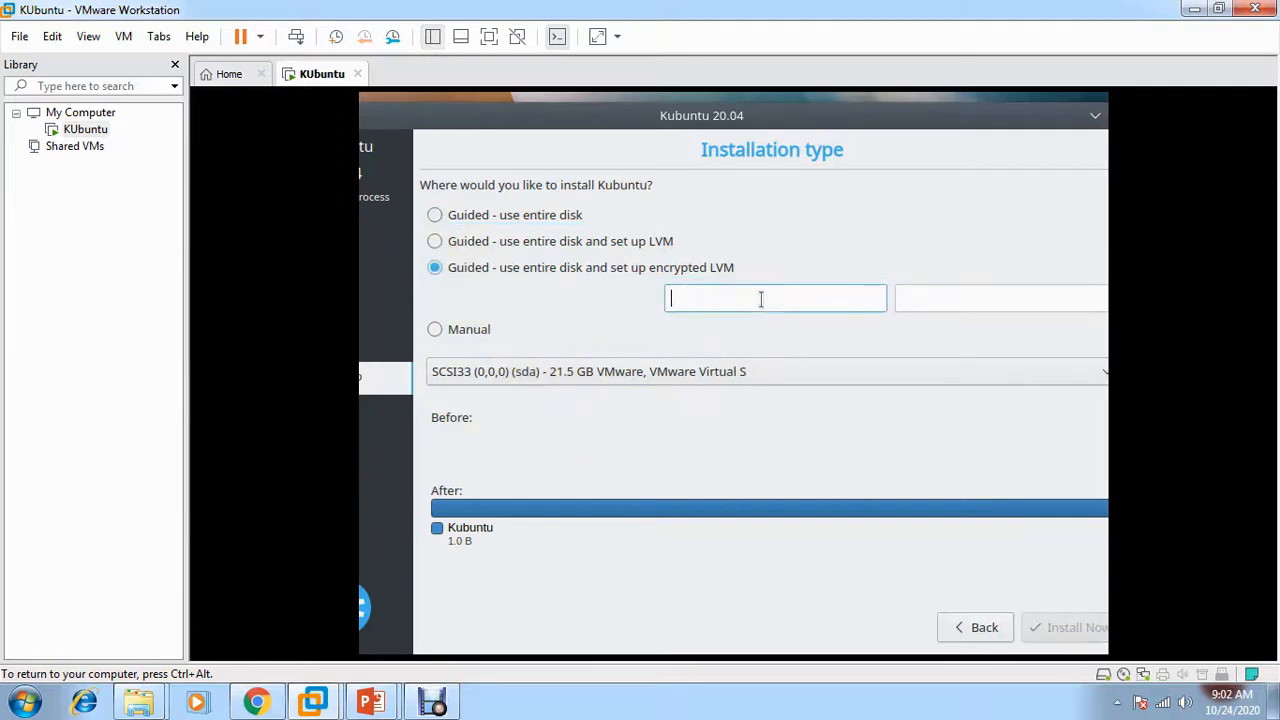
pyautogui.click(742, 510)
pyautogui.click(434, 215)
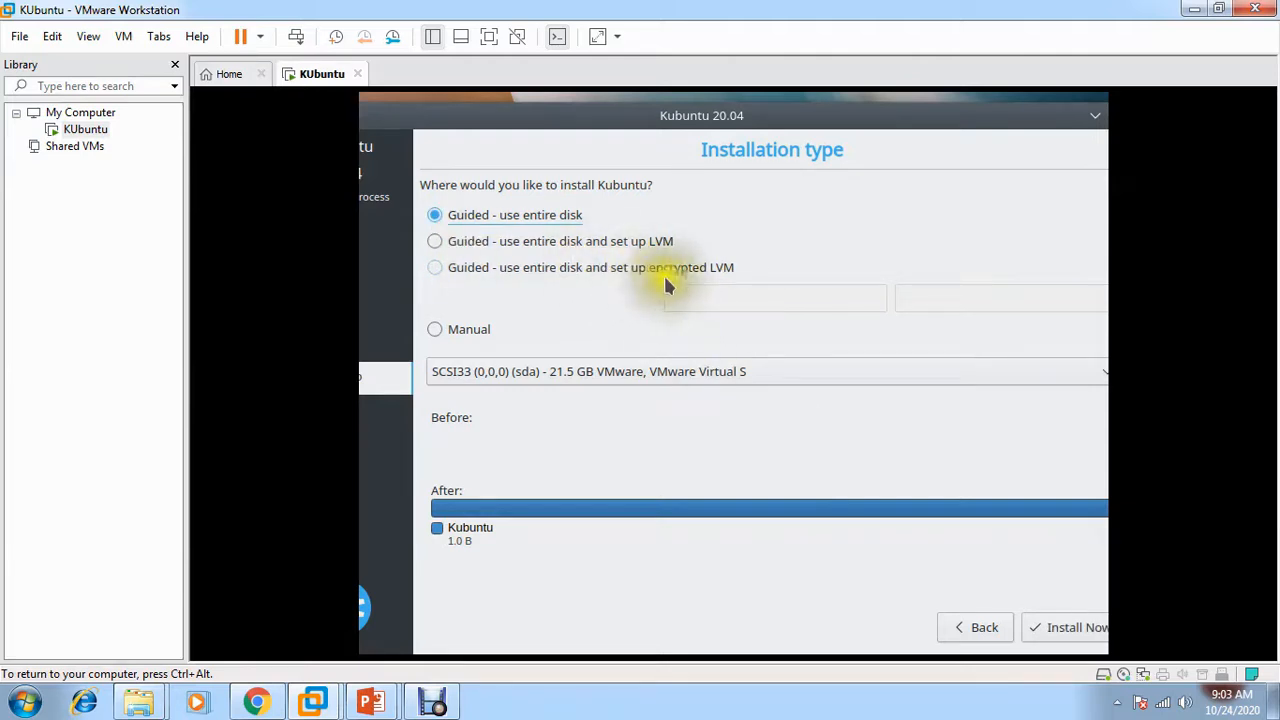
# Install now, confirm writing the partition changes to disk, and accept India as the location
pyautogui.click(1064, 630)
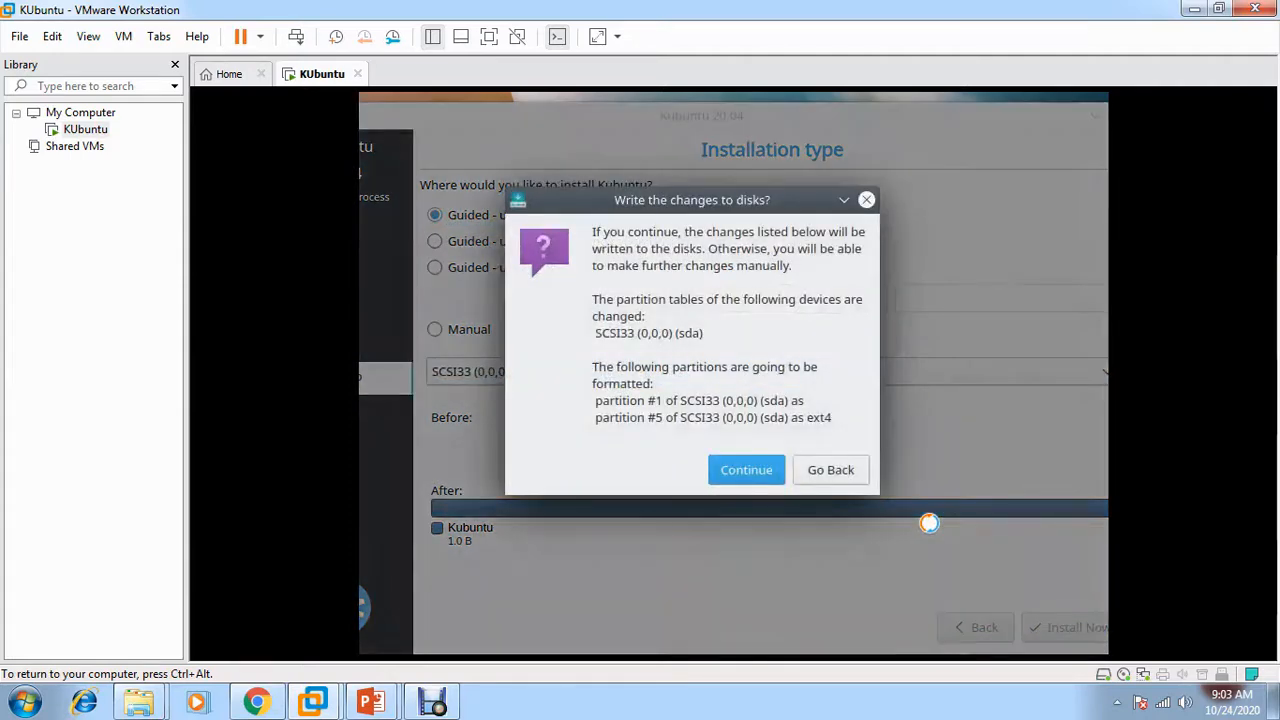
pyautogui.click(749, 467)
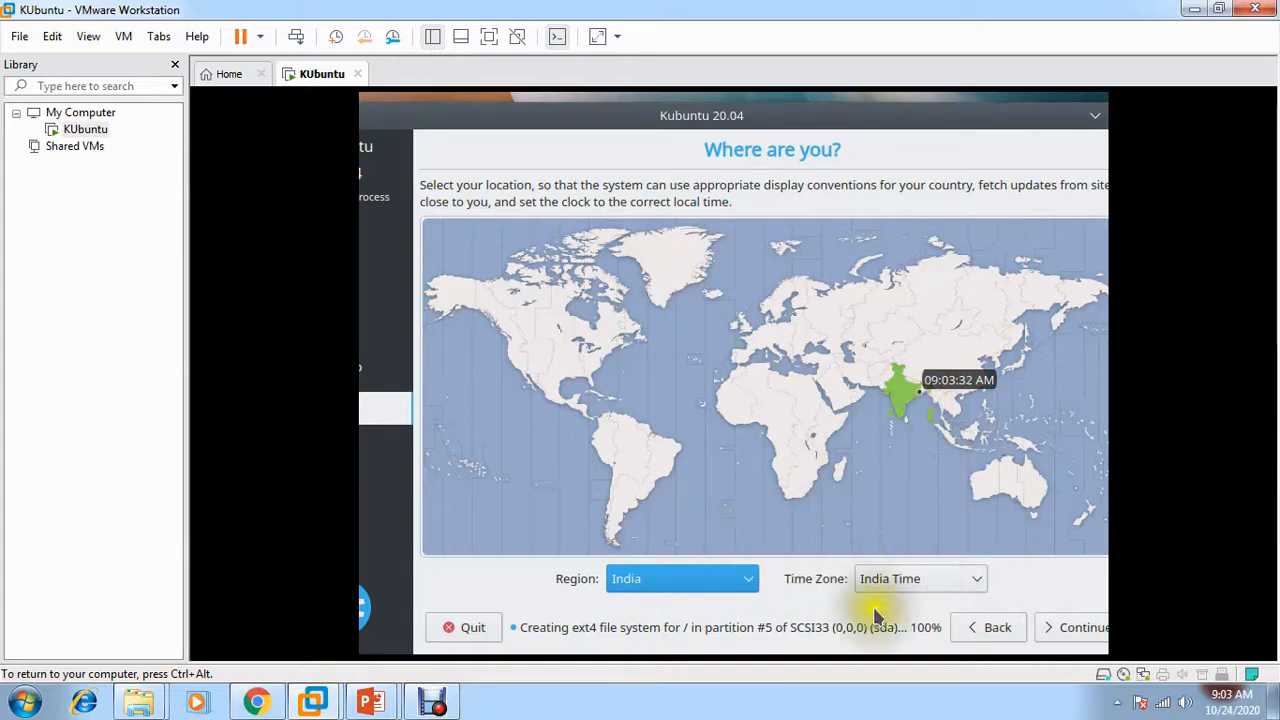
pyautogui.click(1062, 630)
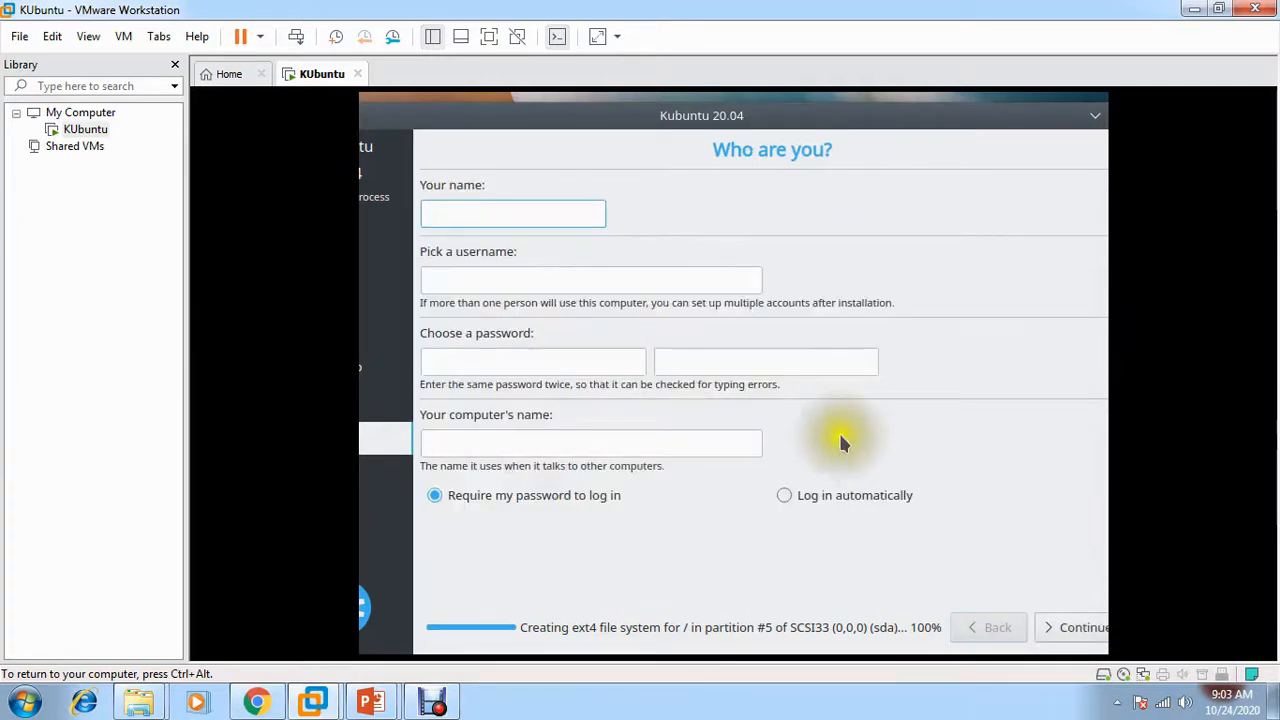
# Enter kadmin as the user, set and confirm the account password, adjust the computer name, and continue
pyautogui.write('kadmin')
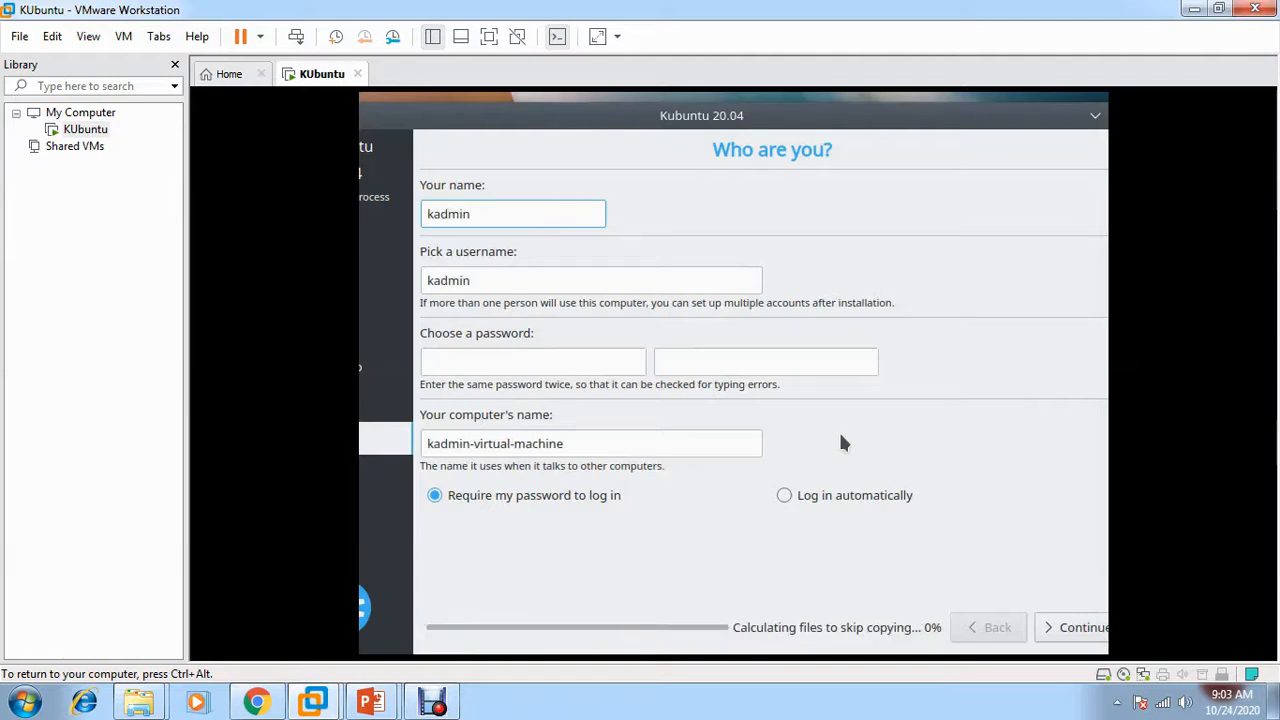
pyautogui.press('Tab')
pyautogui.press('Tab')
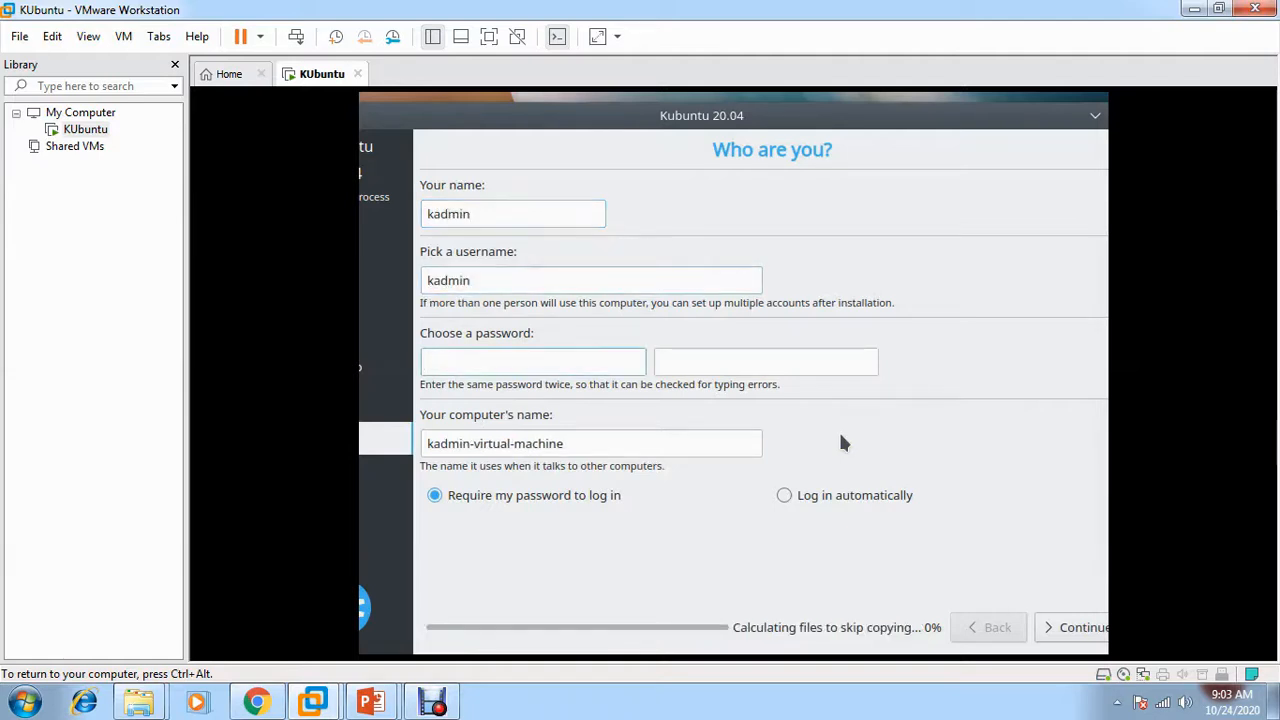
pyautogui.write('admin')
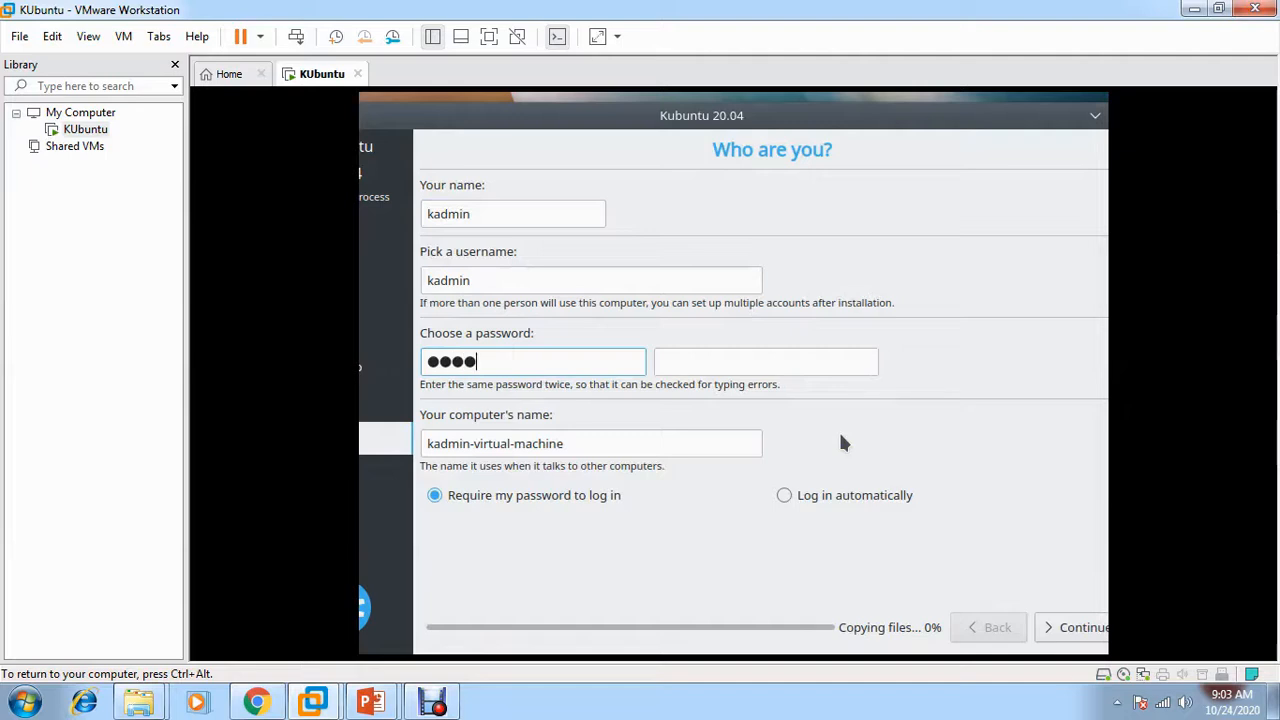
pyautogui.write('123')
pyautogui.press('Tab')
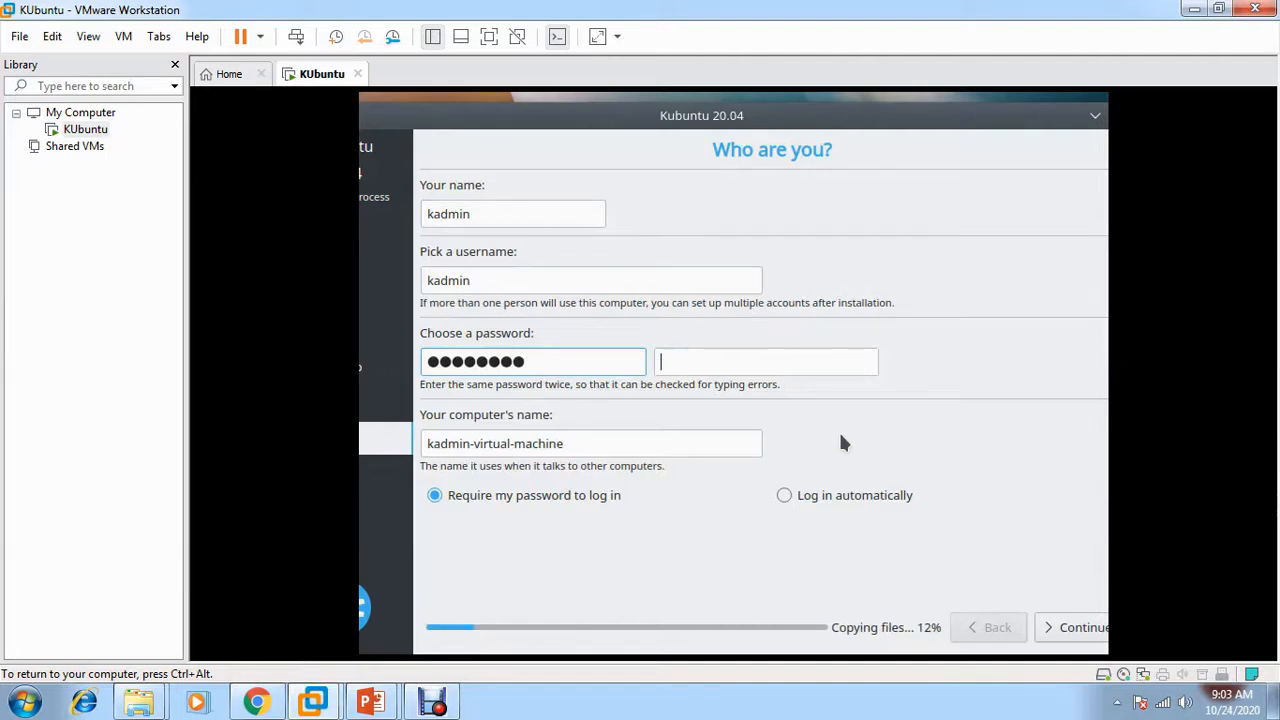
pyautogui.write('admin')
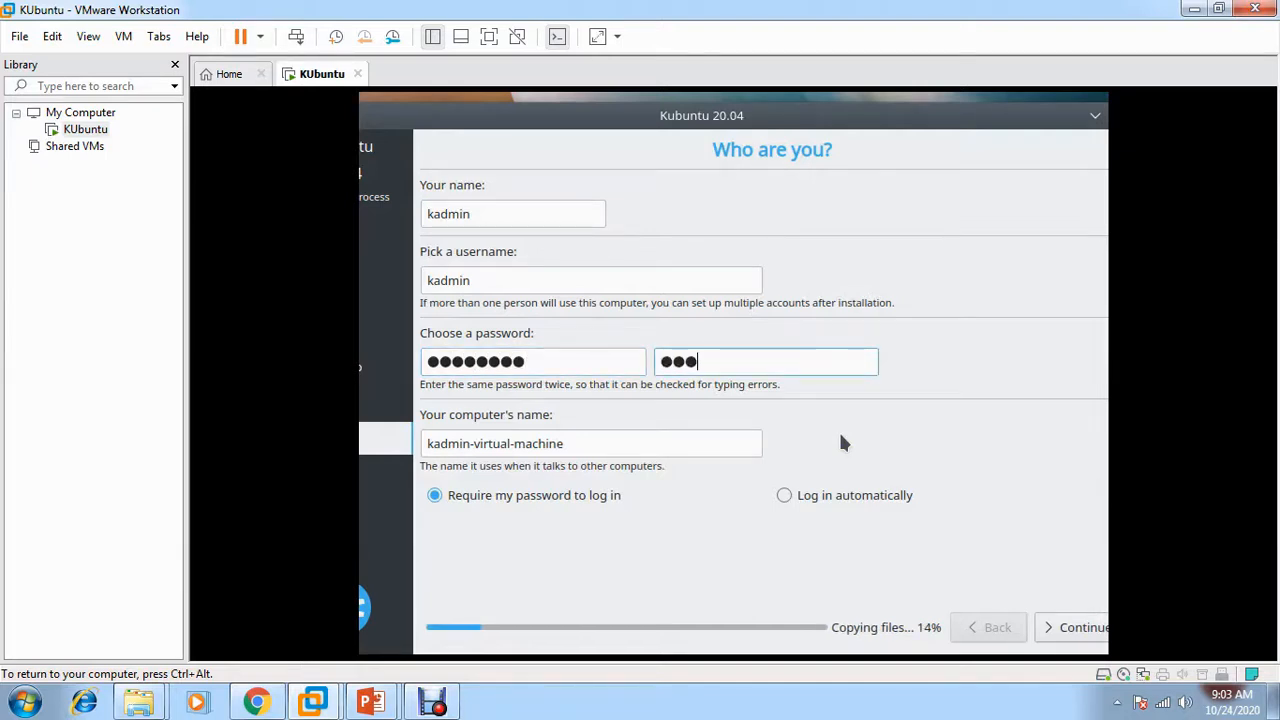
pyautogui.write('123')
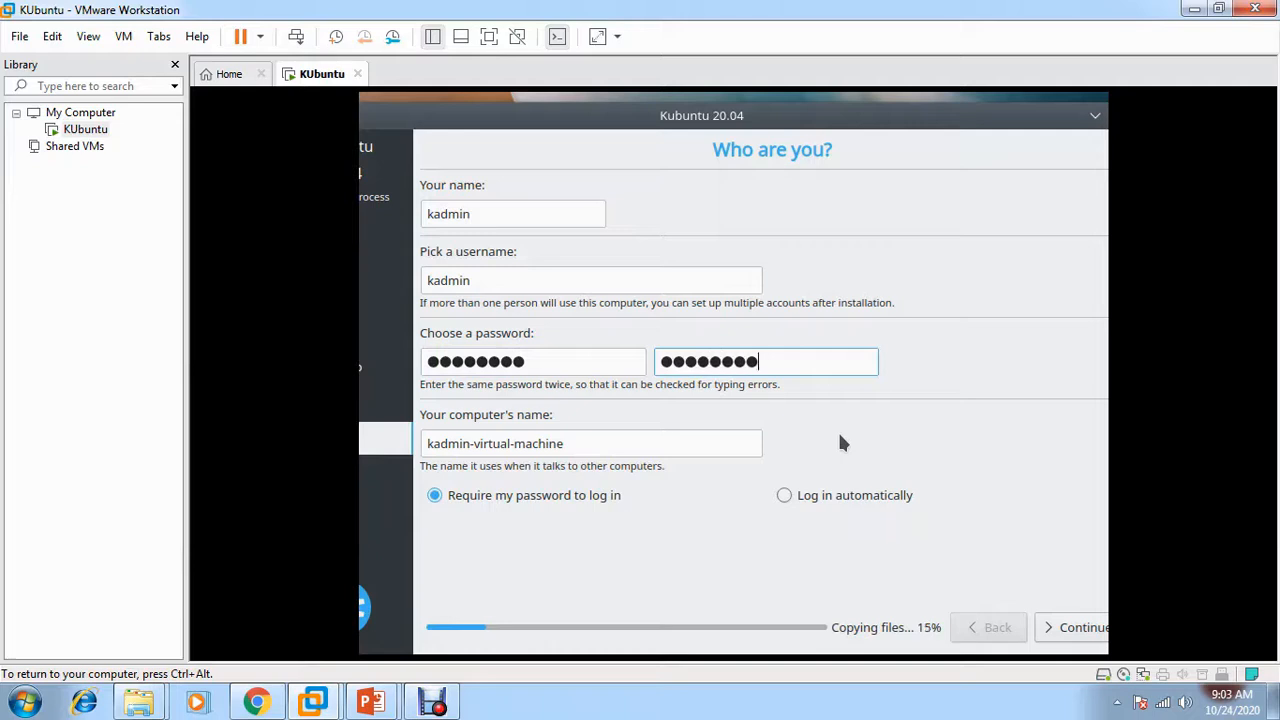
pyautogui.click(610, 450)
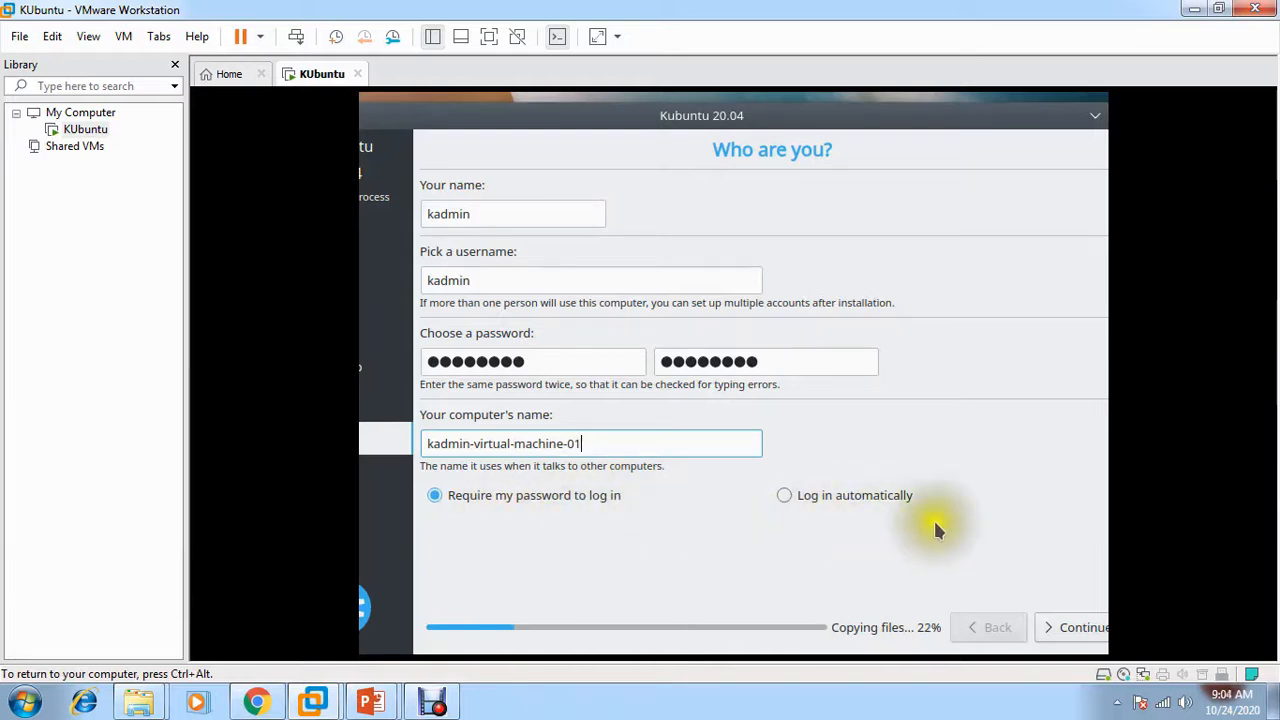
pyautogui.click(1094, 637)
pyautogui.click(990, 466)
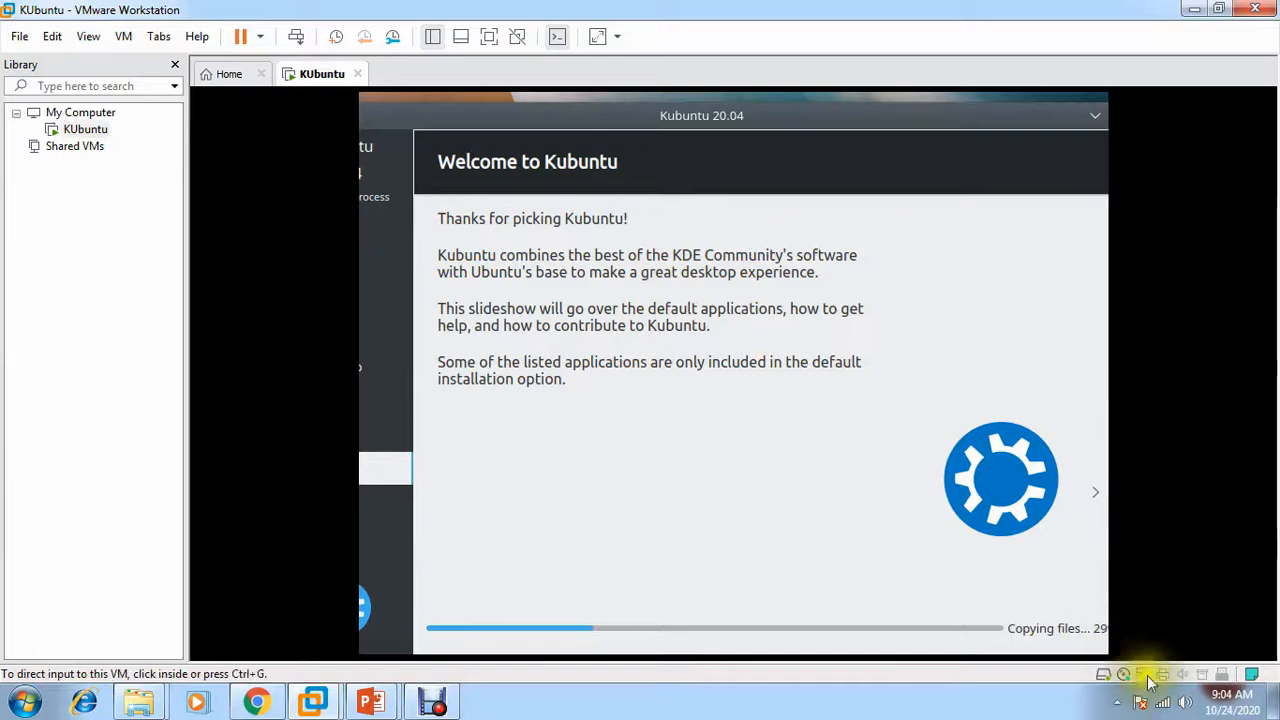
# Disconnect the host PC from its connected Wi-Fi network via the Windows tray flyout
pyautogui.click(1162, 702)
pyautogui.click(1152, 428)
pyautogui.click(1207, 456)
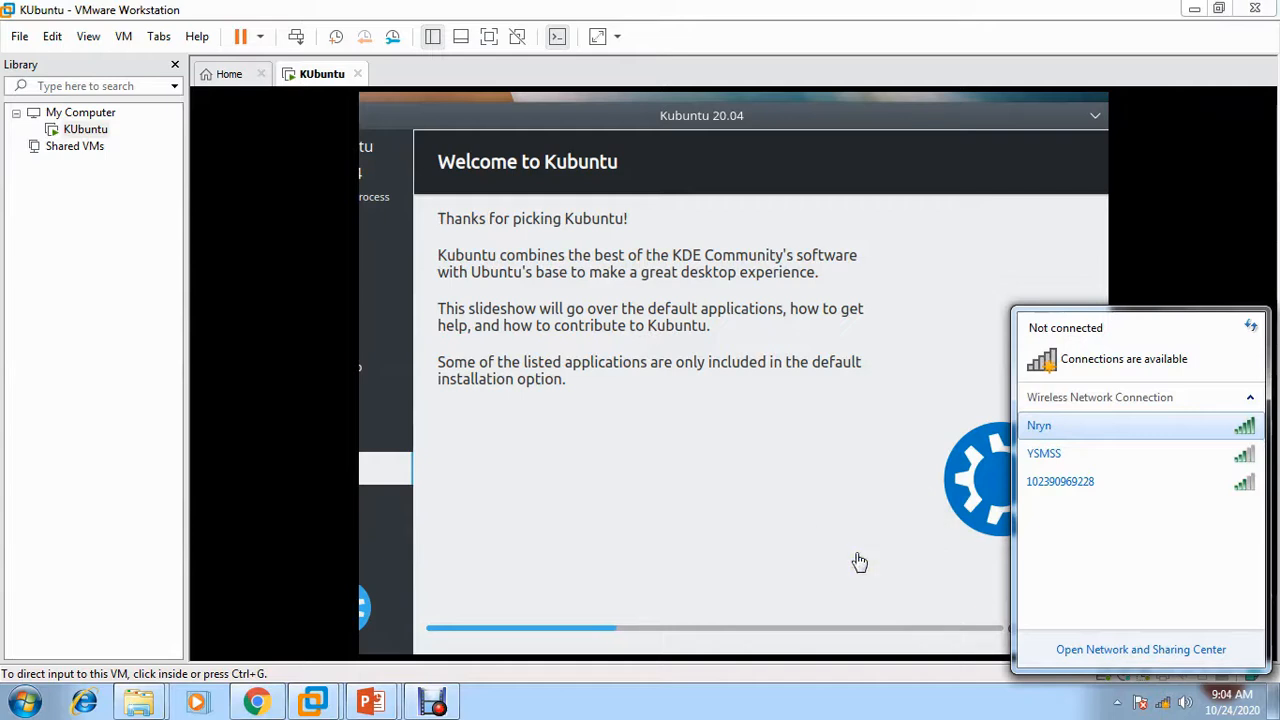
pyautogui.click(840, 713)
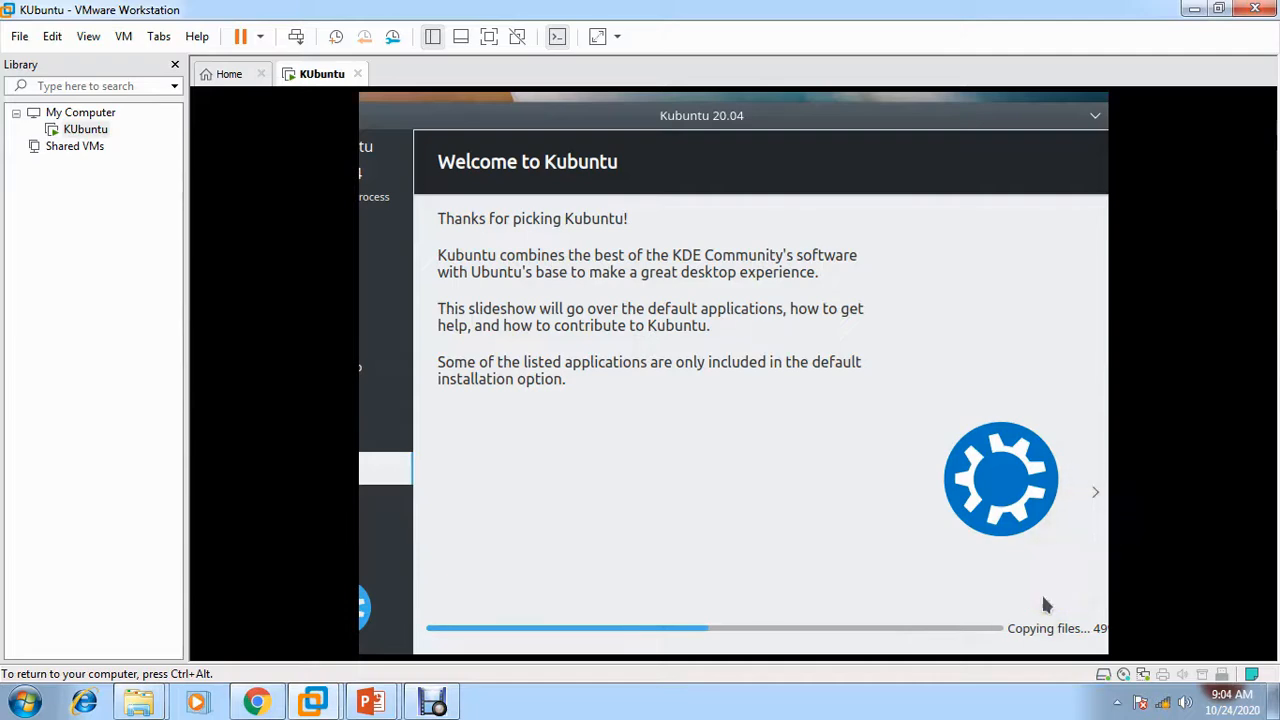
# Advance the Kubuntu slideshow past the accessibility and help slides, then nudge the installer window up-left
pyautogui.click(1090, 500)
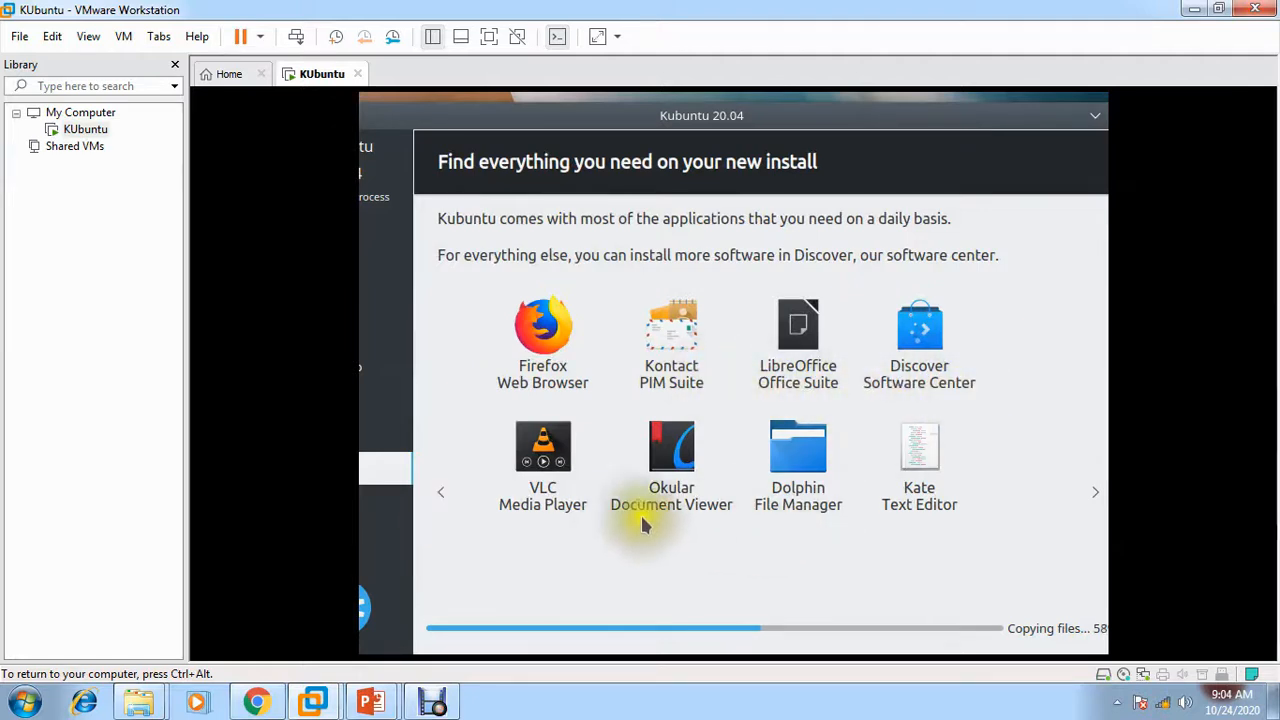
pyautogui.click(1096, 493)
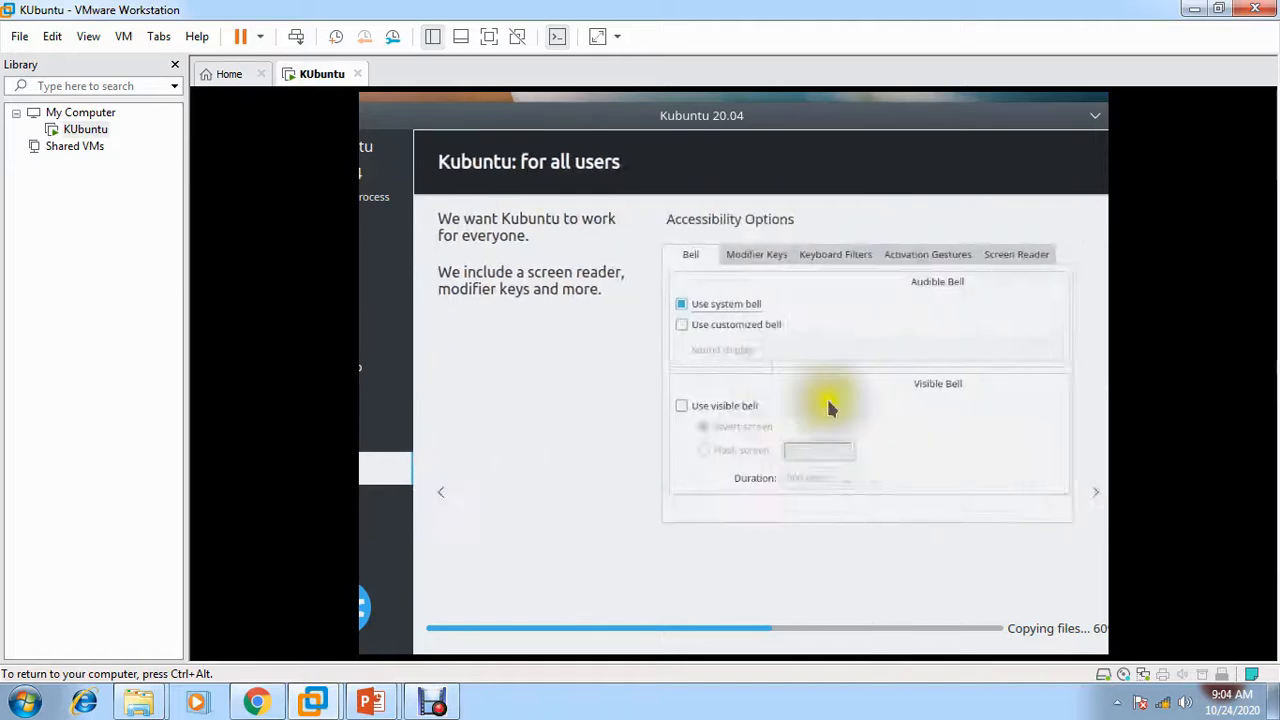
pyautogui.click(1096, 495)
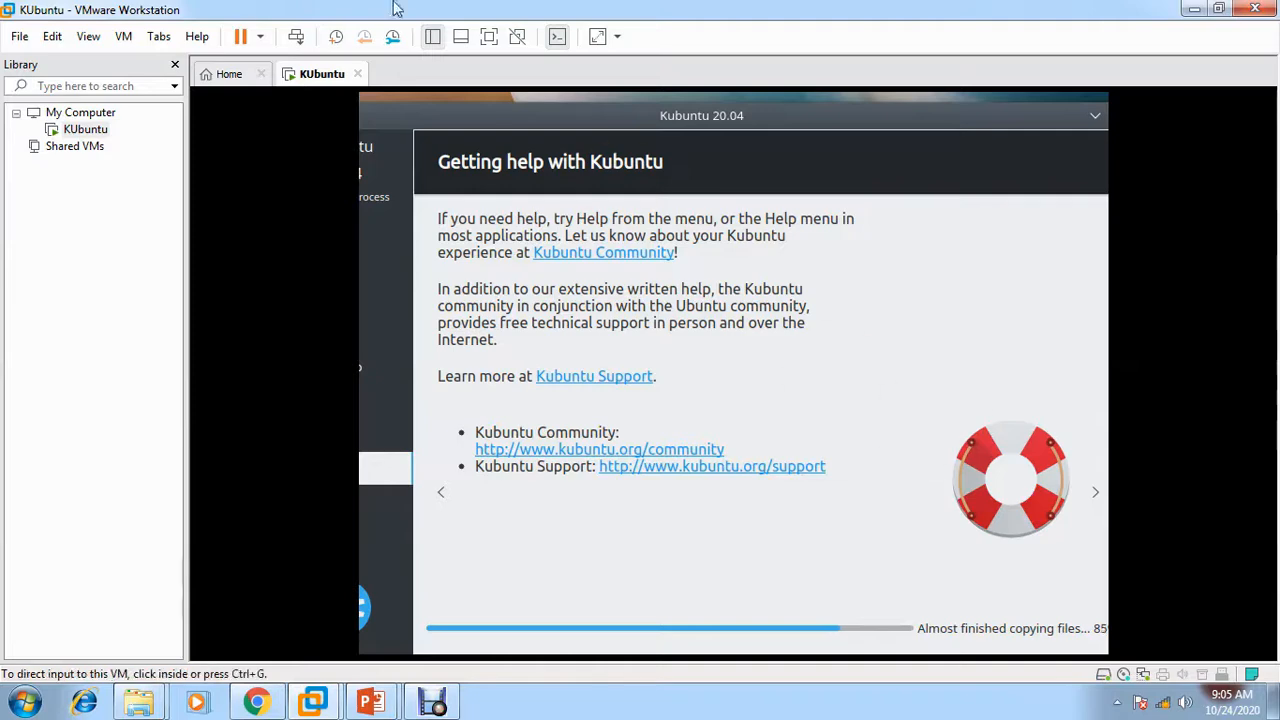
pyautogui.moveTo(405, 115)
pyautogui.mouseDown()
pyautogui.moveTo(388, 96)
pyautogui.moveTo(400, 99)
pyautogui.mouseUp()
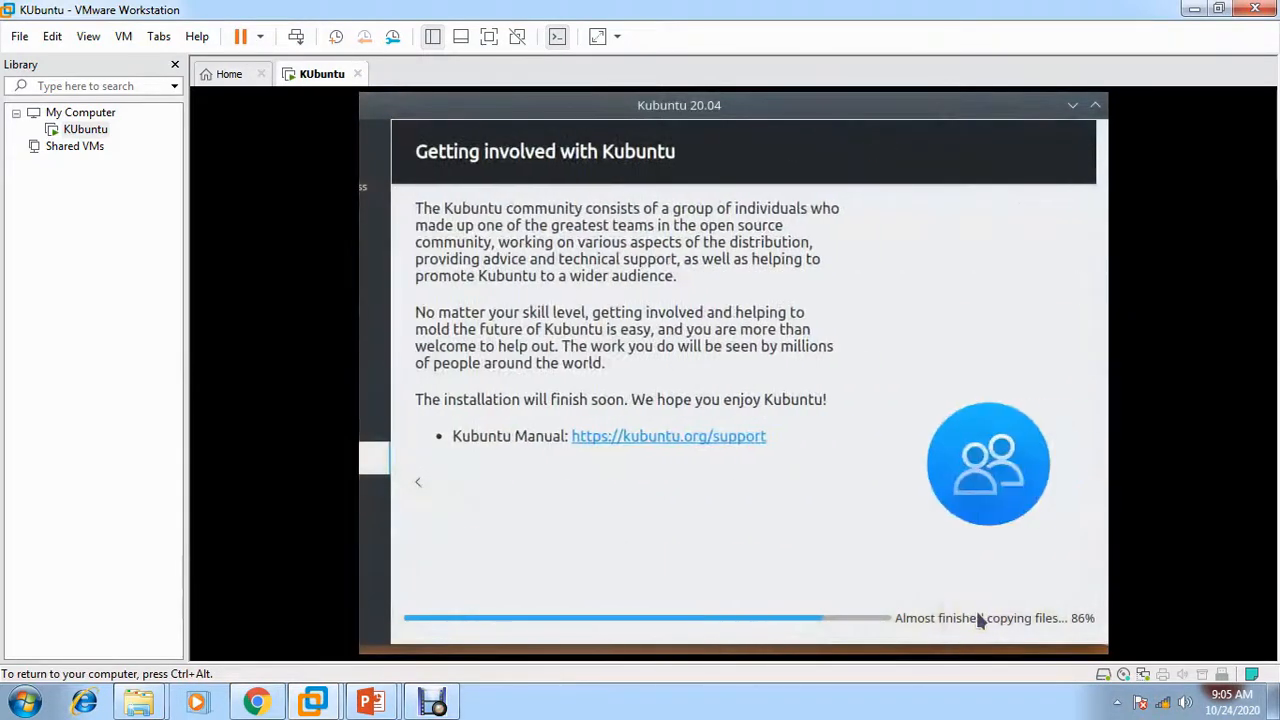